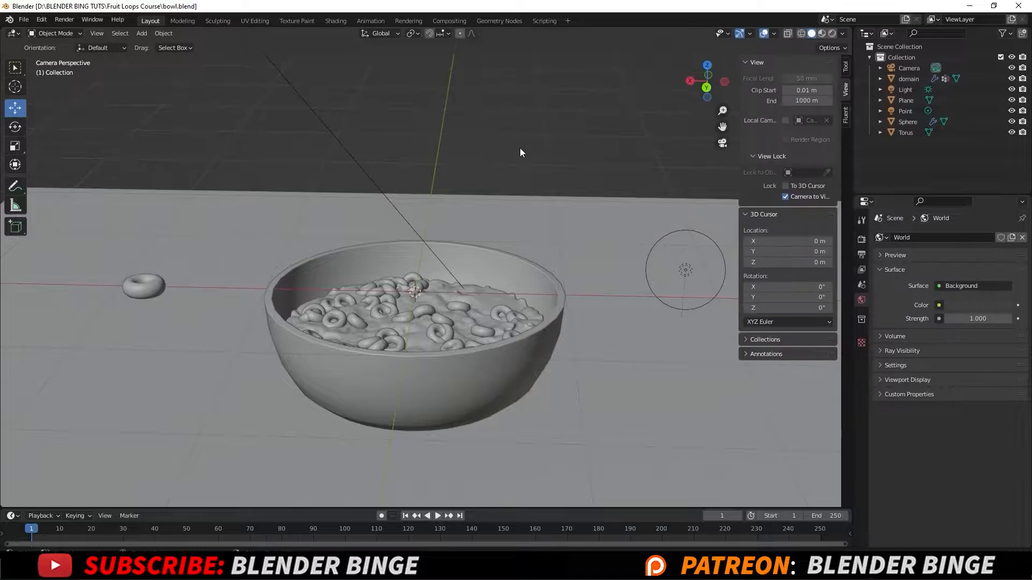
Step: Turn off the Camera to View lock so the scene can be viewed without moving the camera
left_click(785, 197)
middle_click_drag(431, 120, 240, 161)
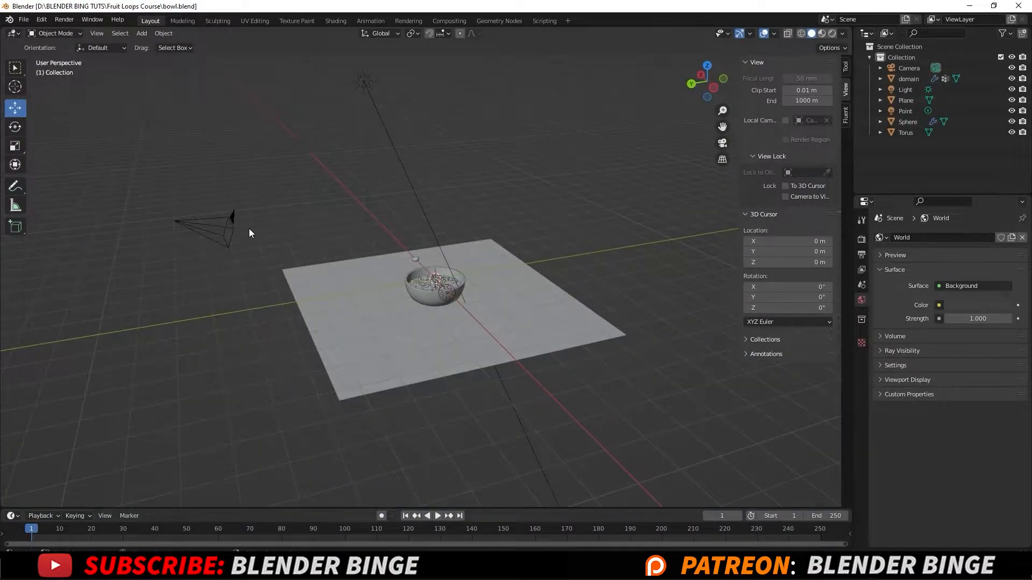
scroll(375, 252, "up", 8)
middle_click_drag(439, 292, 424, 276)
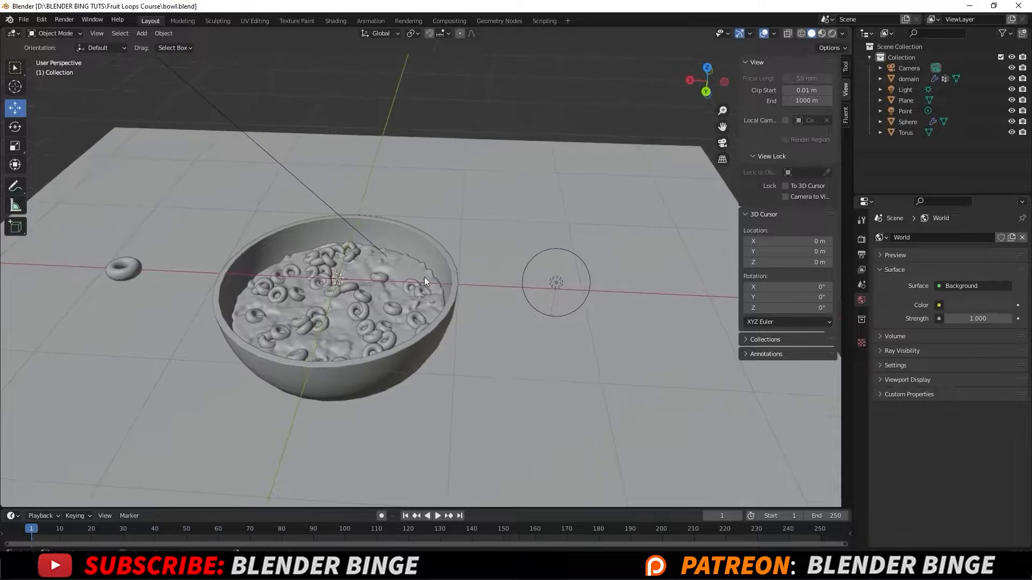
Step: Add a UV sphere at the origin and scale it down uniformly to about 0.555
key("shift+a")
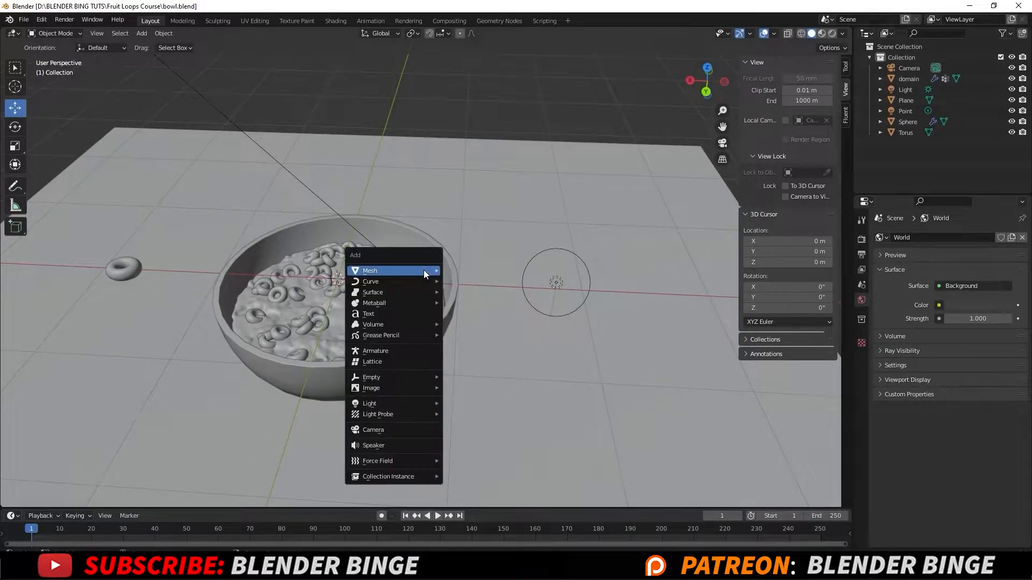
mouse_move(424, 269)
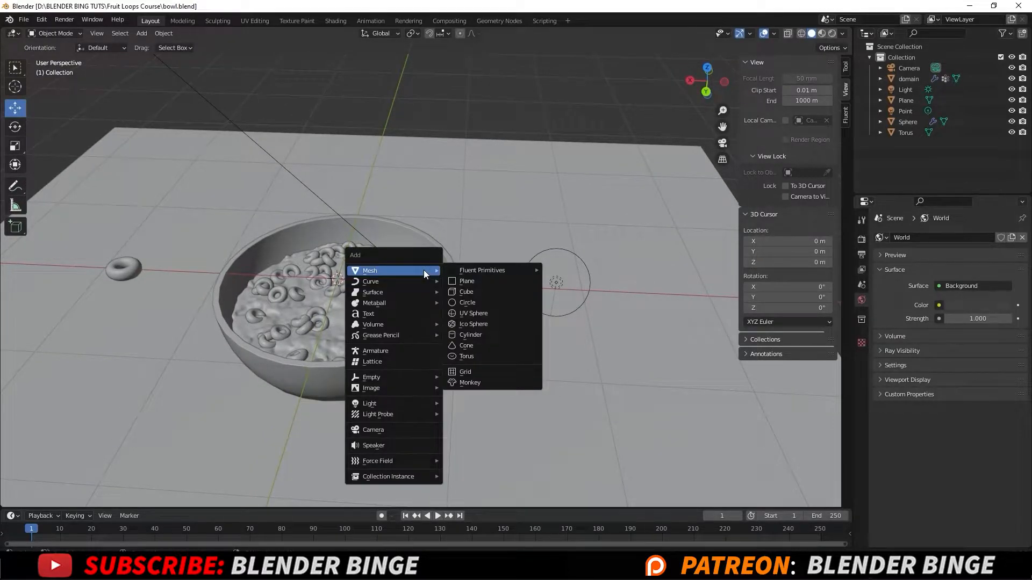
left_click(511, 313)
scroll(460, 253, "down", 3)
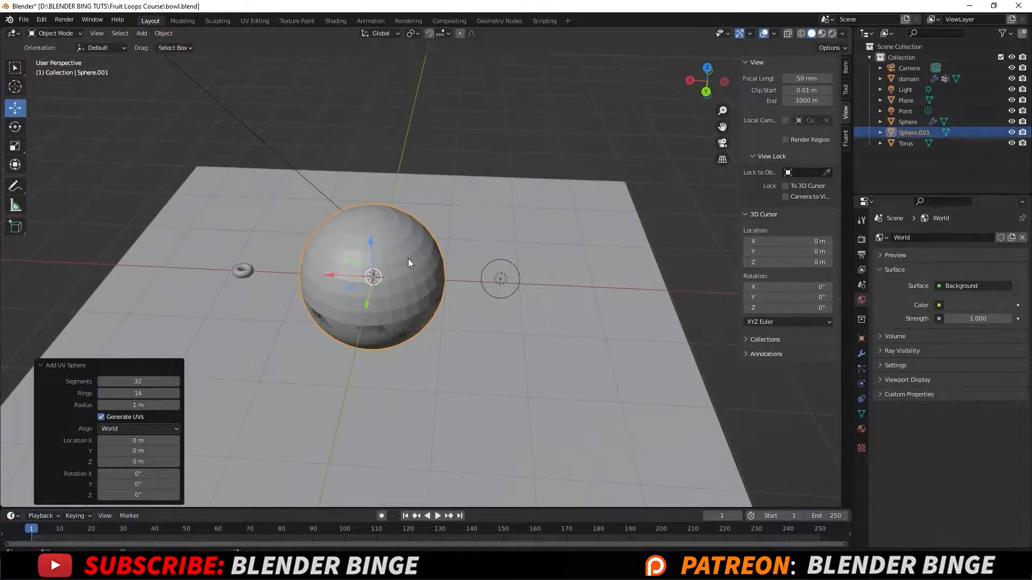
key("s")
left_click(371, 278)
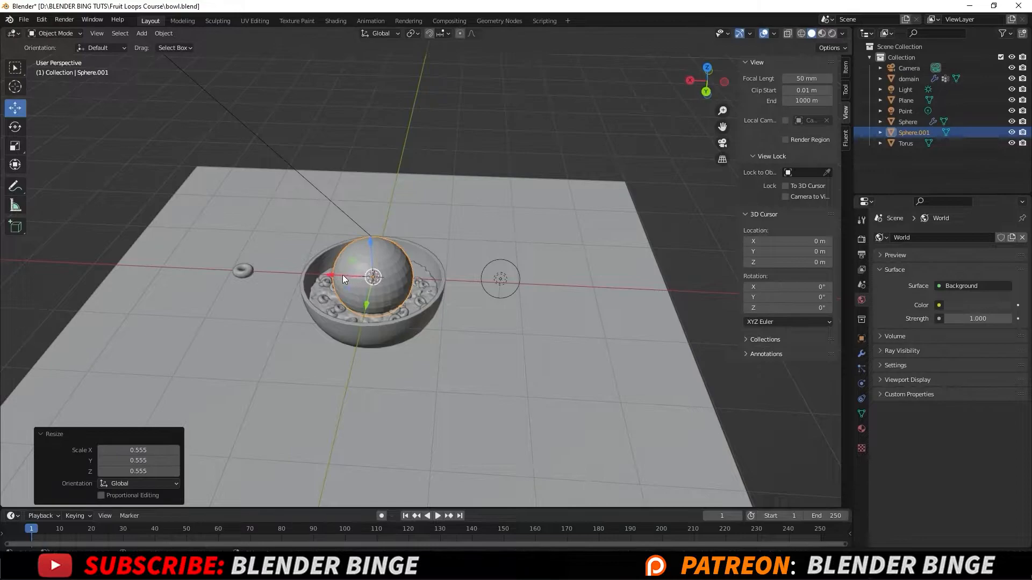
Step: Move the new sphere about -2.93 m along X, clear of the bowl, and raise it about 0.85 m
left_click_drag(336, 275, 551, 285)
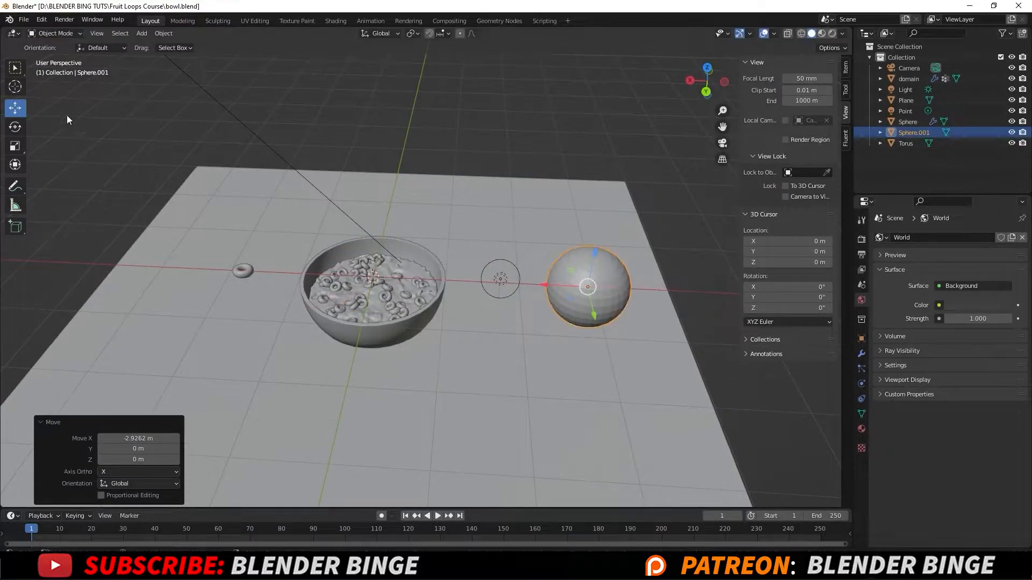
left_click_drag(594, 257, 593, 204)
middle_click_drag(594, 204, 423, 212, "shift")
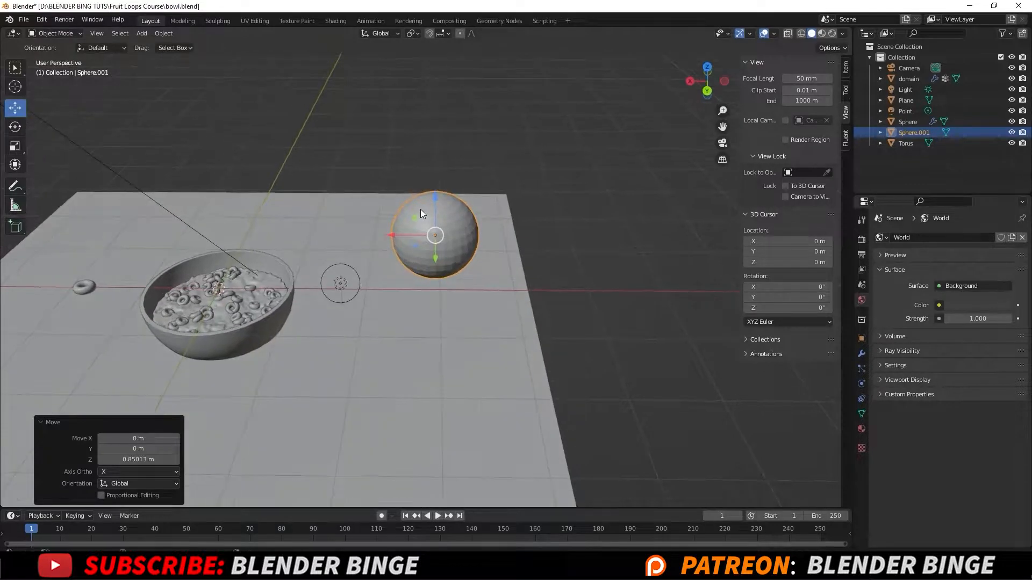
Step: Delete the faces of the sphere's upper half in Edit Mode, isolating them by temporarily hiding the equator loop
scroll(433, 243, "up", 3)
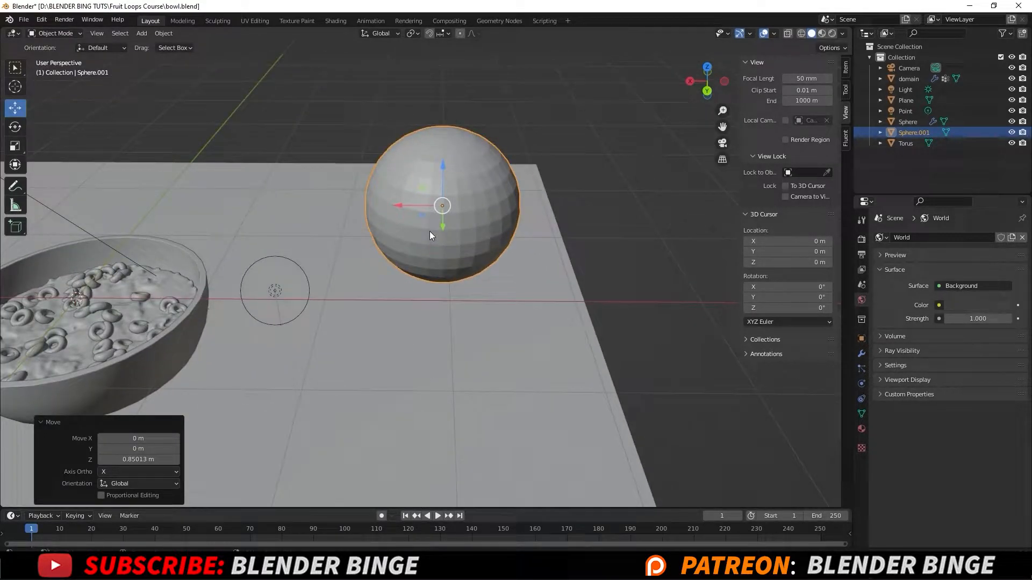
key("Tab")
middle_click_drag(438, 220, 449, 201)
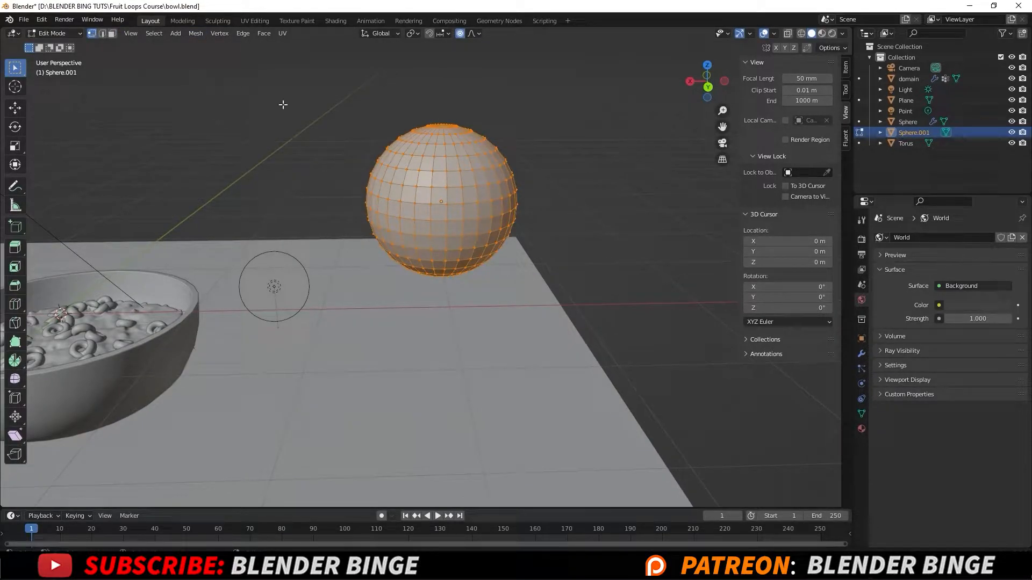
middle_click_drag(503, 197, 475, 201)
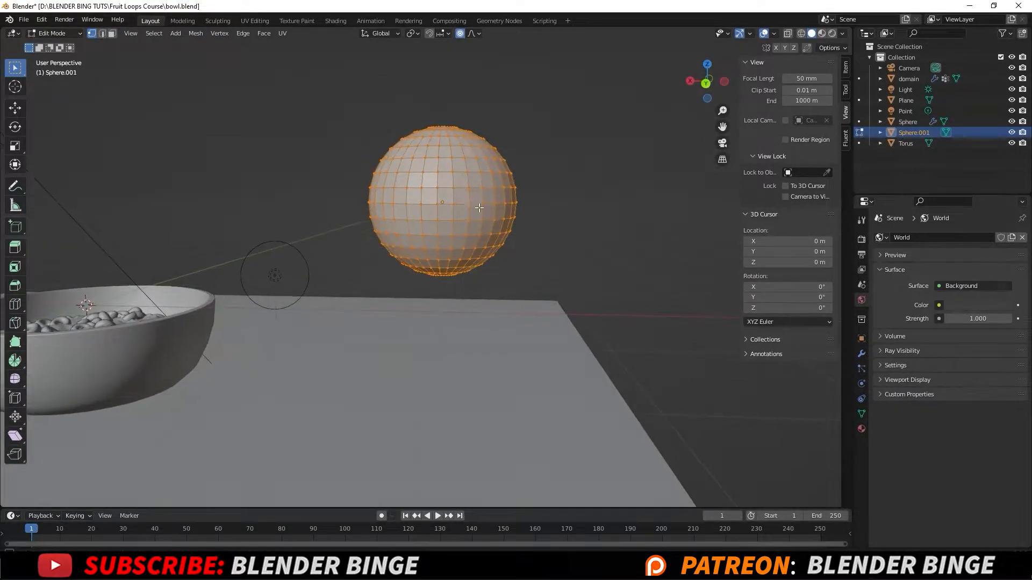
scroll(463, 220, "up", 5)
middle_click_drag(450, 251, 437, 242)
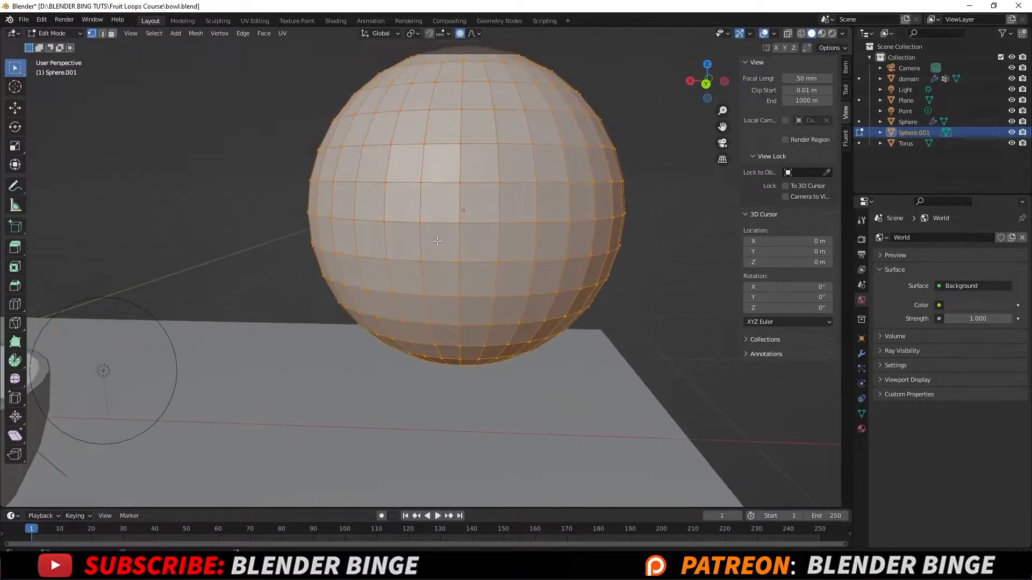
left_click(438, 222, "alt")
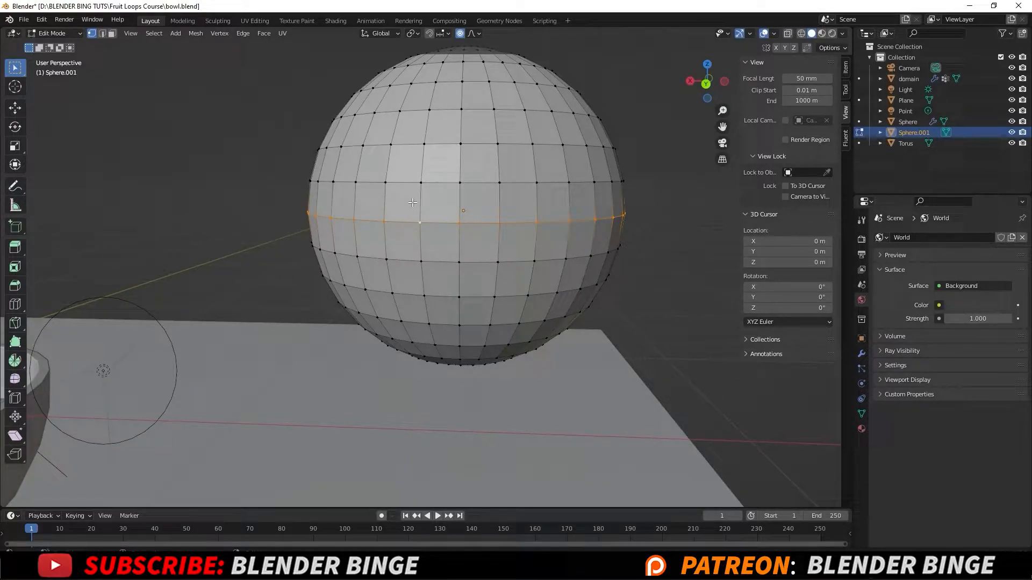
key("h")
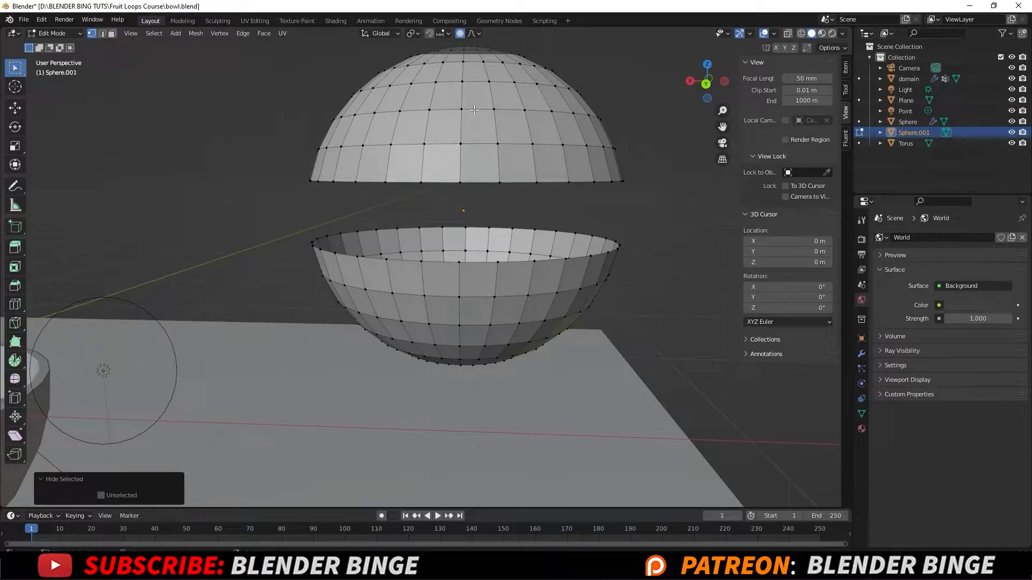
key("l")
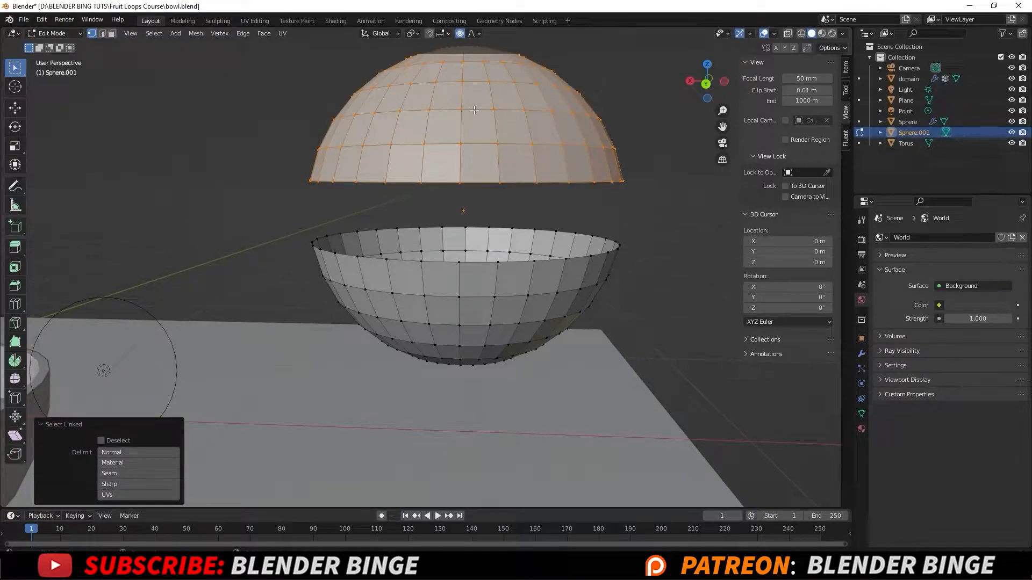
key("alt+h")
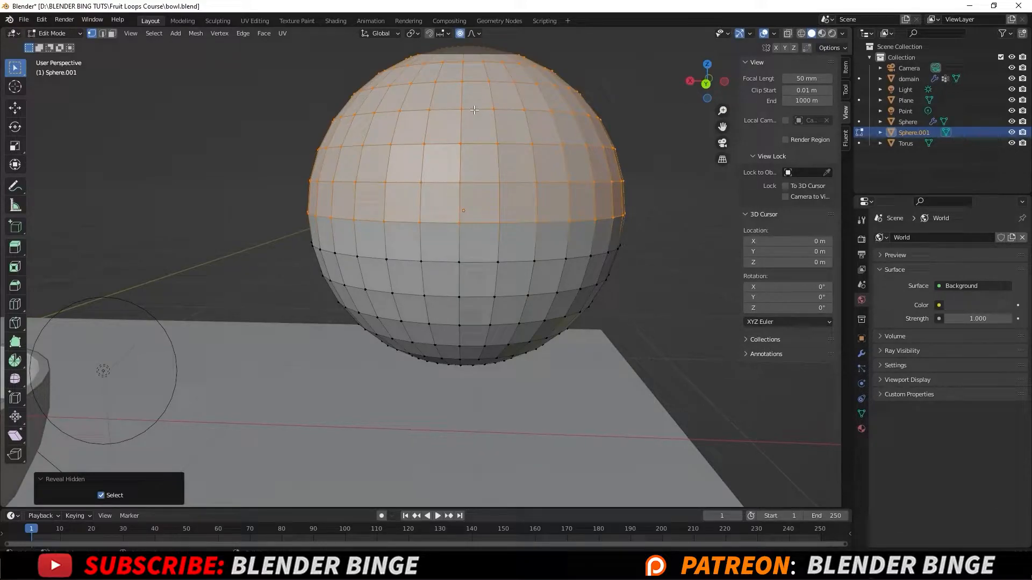
key("x")
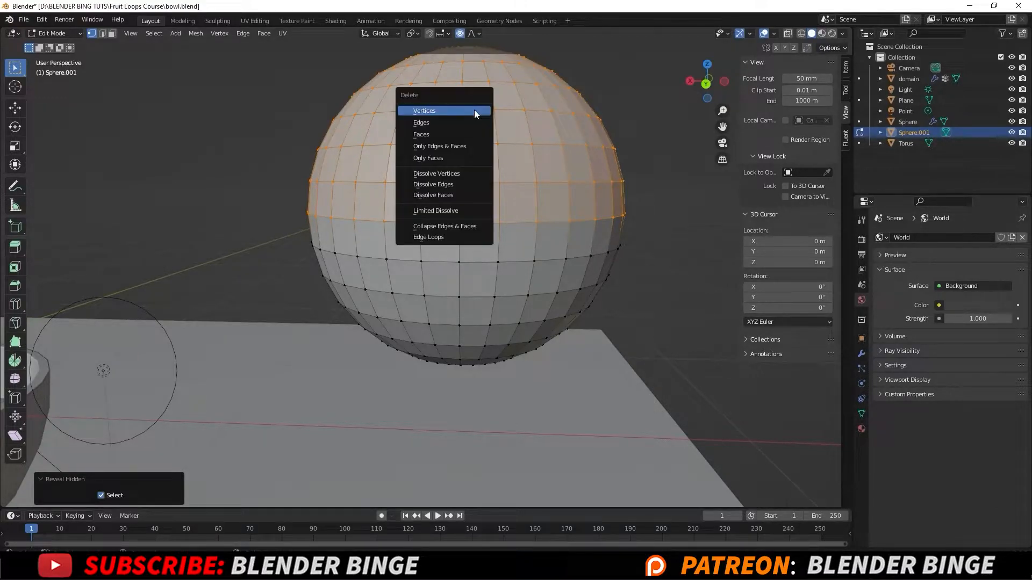
left_click(457, 130)
Step: Delete the two uppermost rings of faces from the remaining half-sphere to leave a shallower dish
mouse_move(477, 226)
middle_mouse_down()
mouse_move(479, 212)
mouse_move(480, 230)
middle_mouse_up()
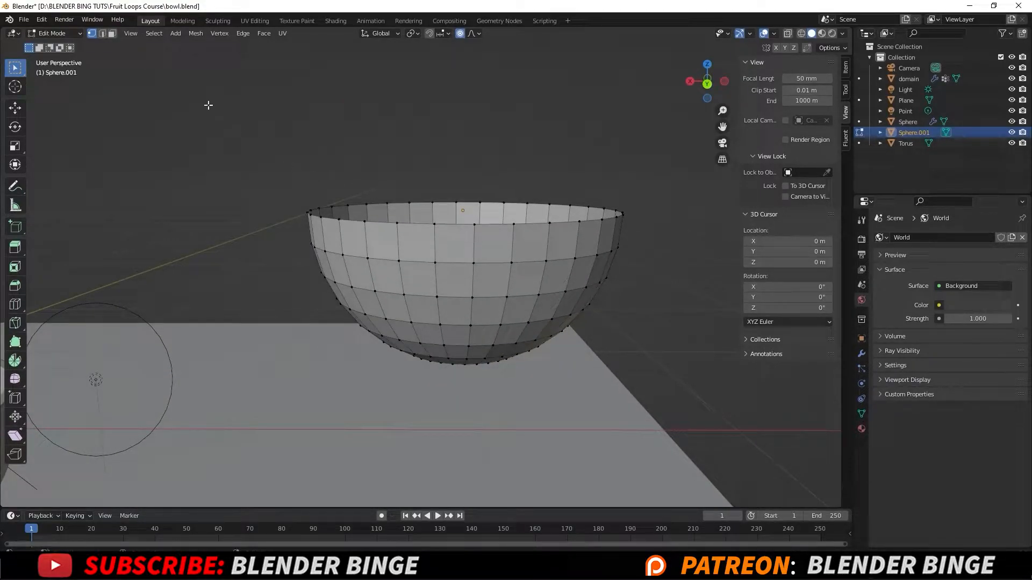
left_click(112, 33)
left_click(473, 247)
left_click(472, 245, "alt")
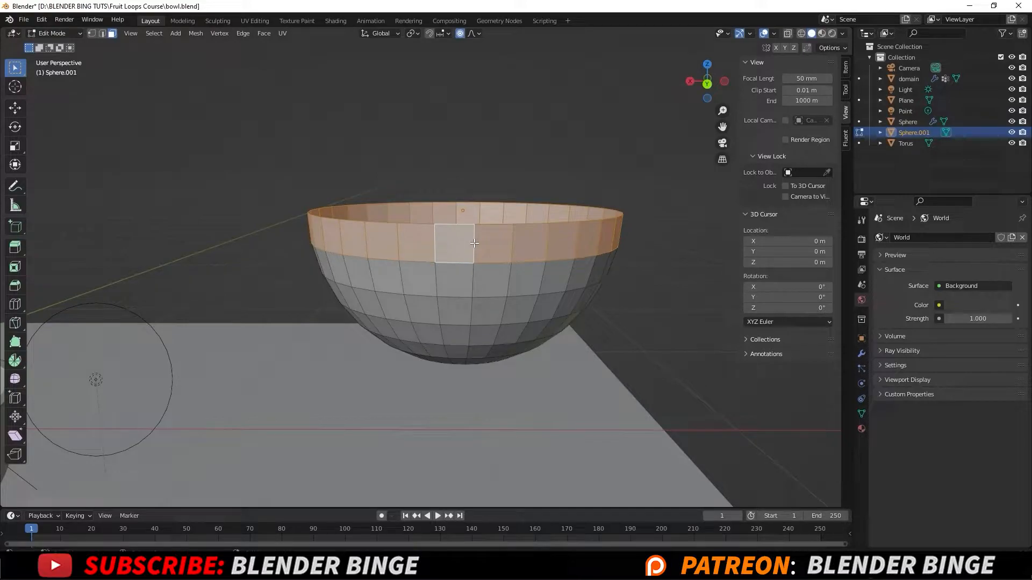
key("x")
left_click(474, 243)
middle_click_drag(474, 243, 472, 222)
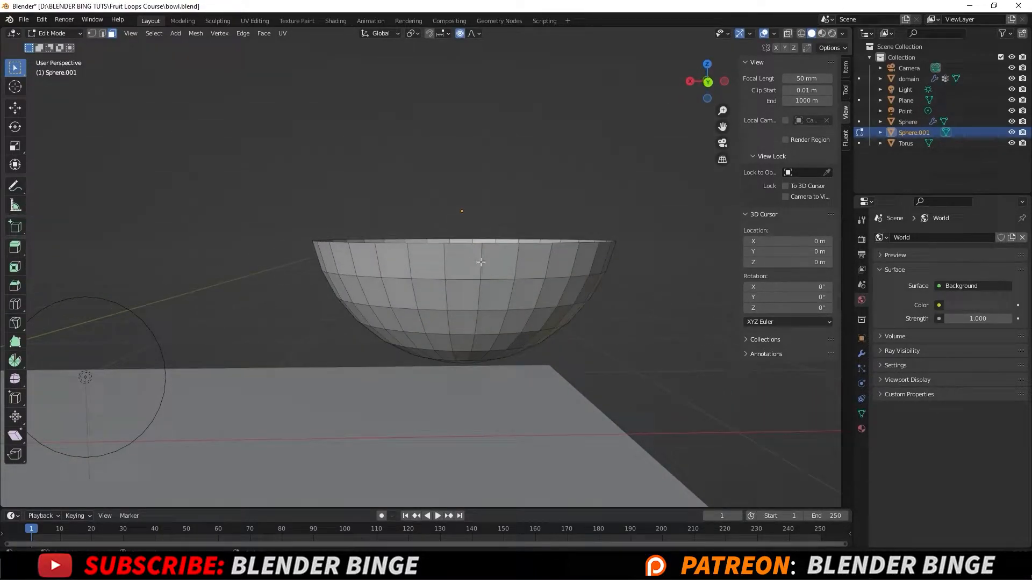
left_click(480, 261, "alt")
key("x")
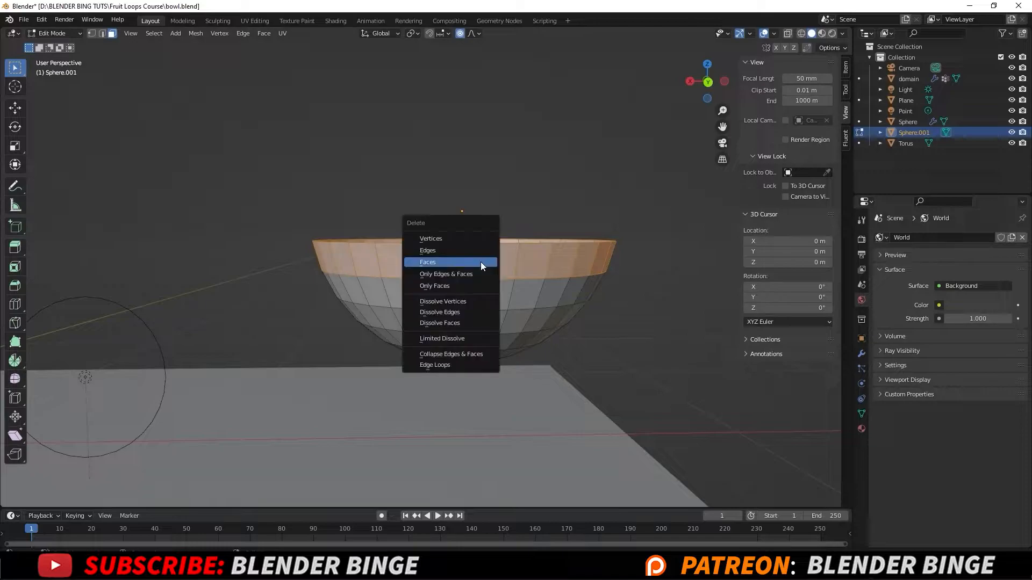
left_click(481, 262)
Step: Scale the entire dish mesh to about 0.769 along X and about 1.022 along Y
mouse_move(481, 263)
middle_mouse_down()
mouse_move(482, 250)
mouse_move(484, 278)
middle_mouse_up()
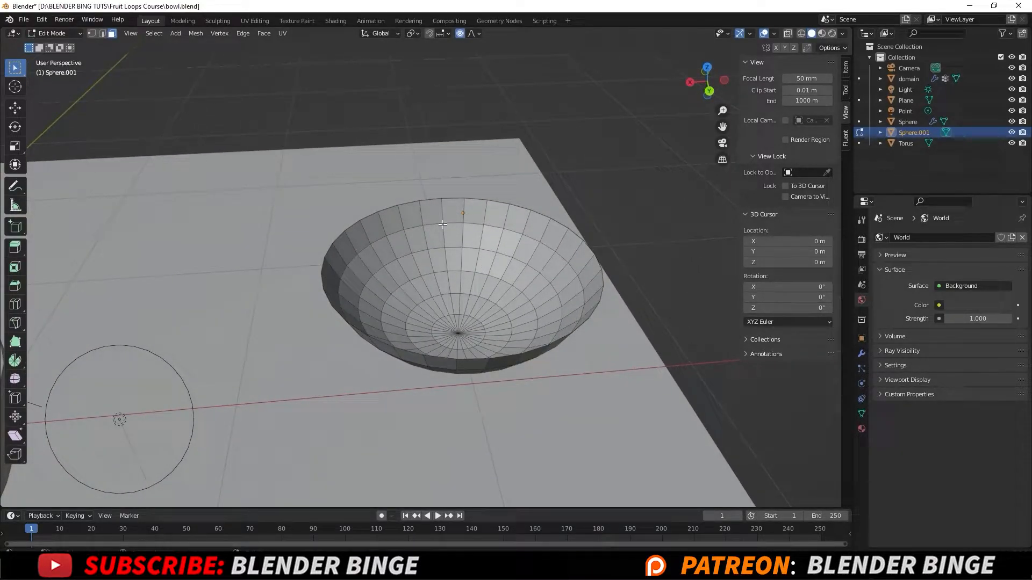
left_click(15, 146)
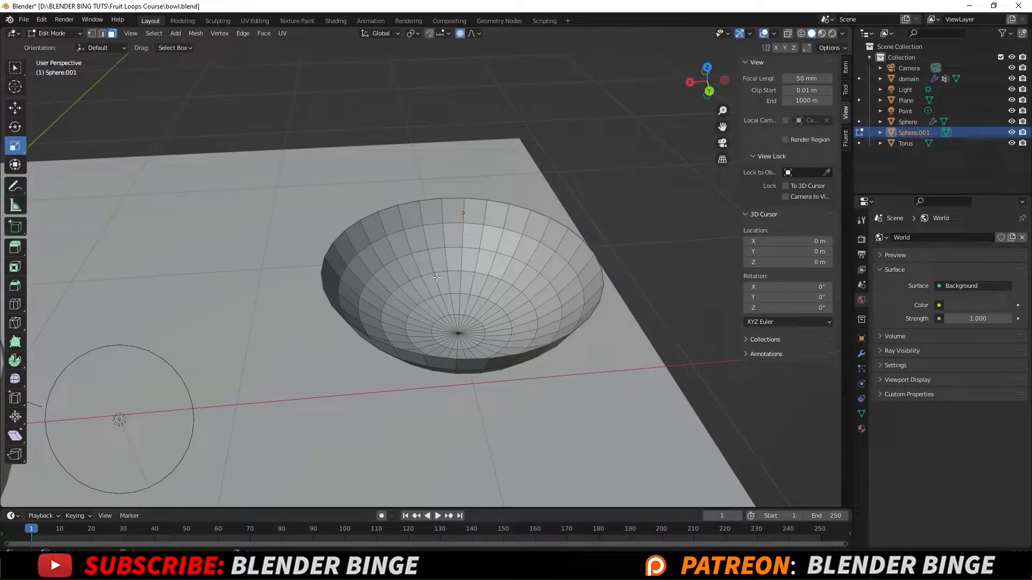
key("l")
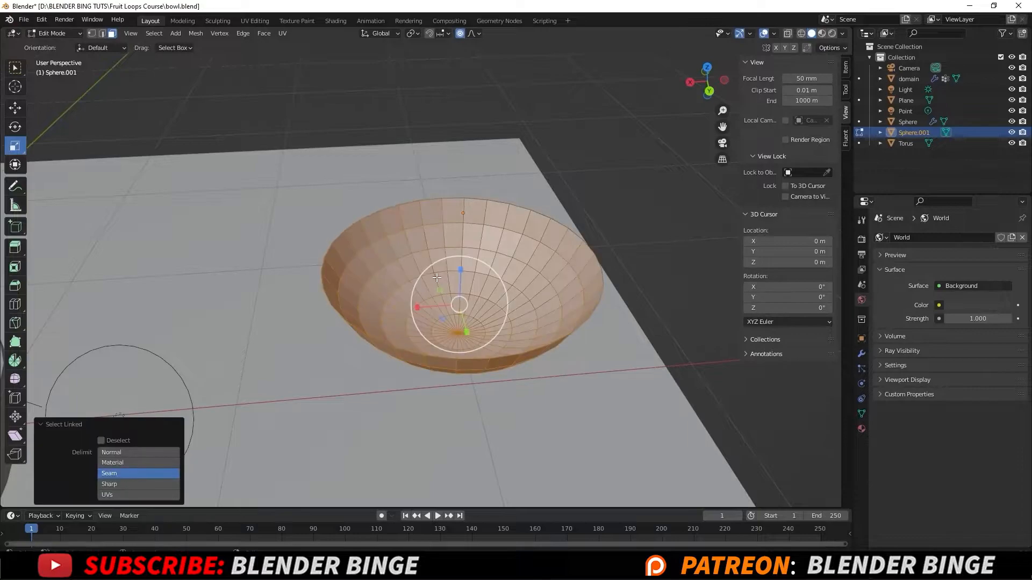
left_click_drag(416, 306, 429, 306)
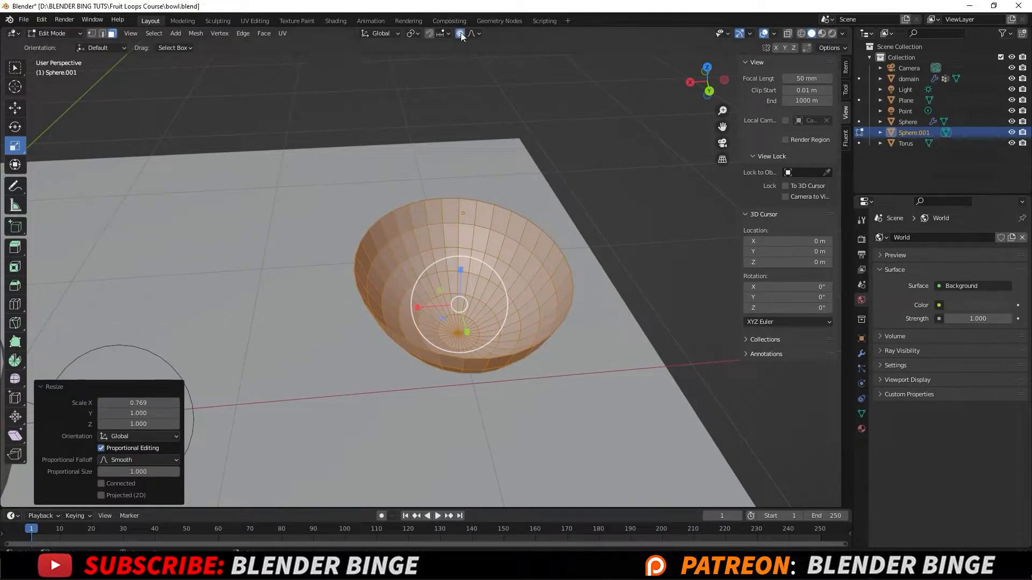
middle_click_drag(444, 200, 468, 269)
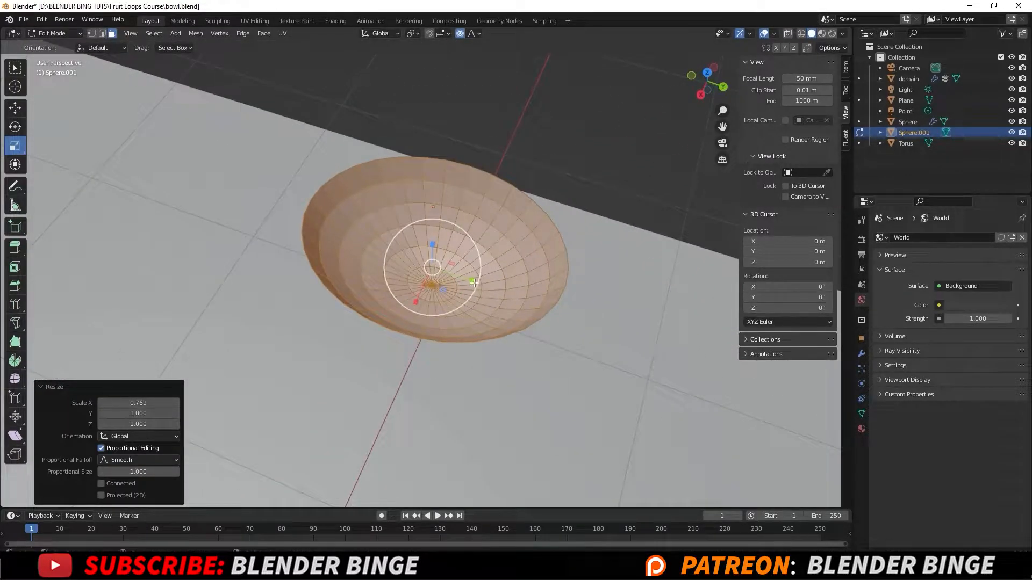
left_click_drag(473, 282, 473, 281)
Step: Flatten the dish mesh by scaling it to about 0.497 along Z
middle_click_drag(474, 281, 415, 177)
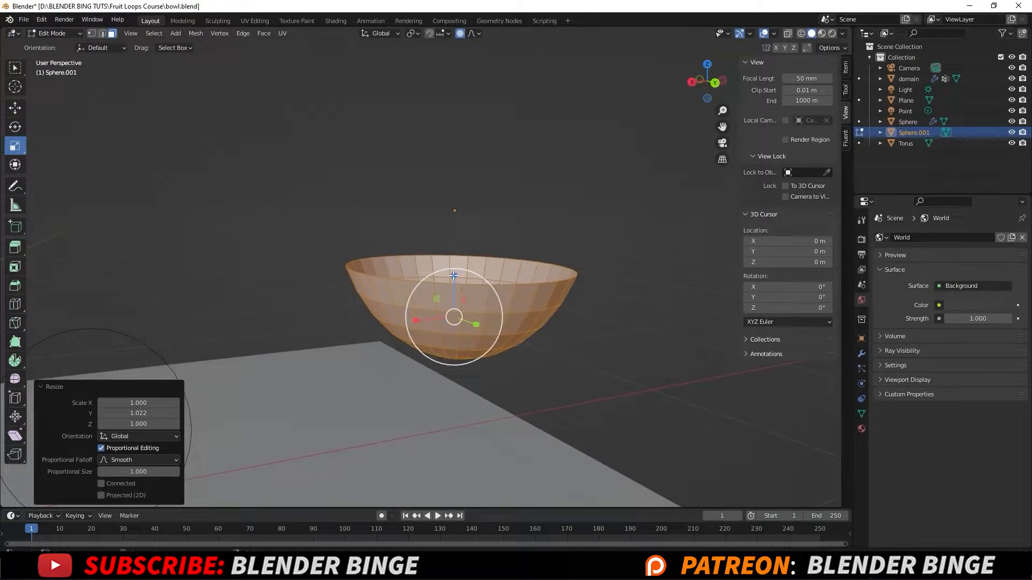
key("s")
key("z")
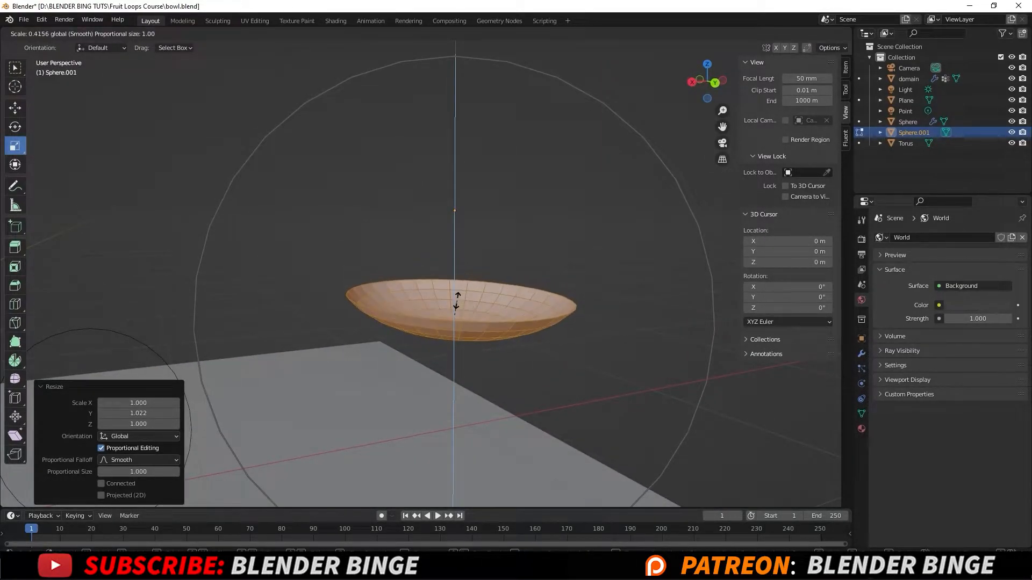
left_click(456, 297)
Step: Pull the rim vertex at the dish's far end about -0.254 m along Y, using smooth proportional editing with a size of about 0.683
middle_click_drag(456, 297, 412, 331)
left_click(92, 33)
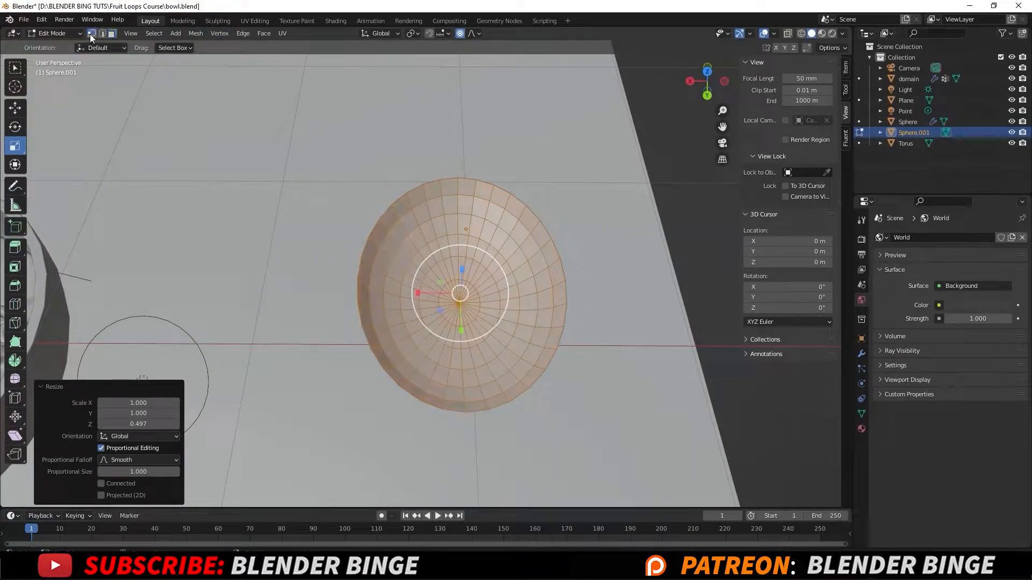
left_click(459, 178)
middle_click_drag(457, 180, 436, 243)
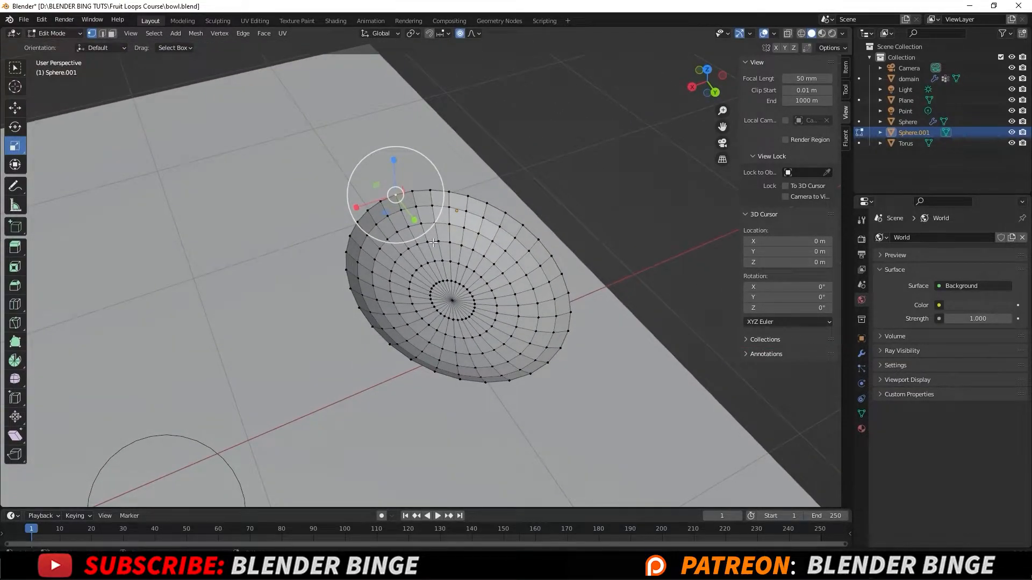
key("g")
key("y")
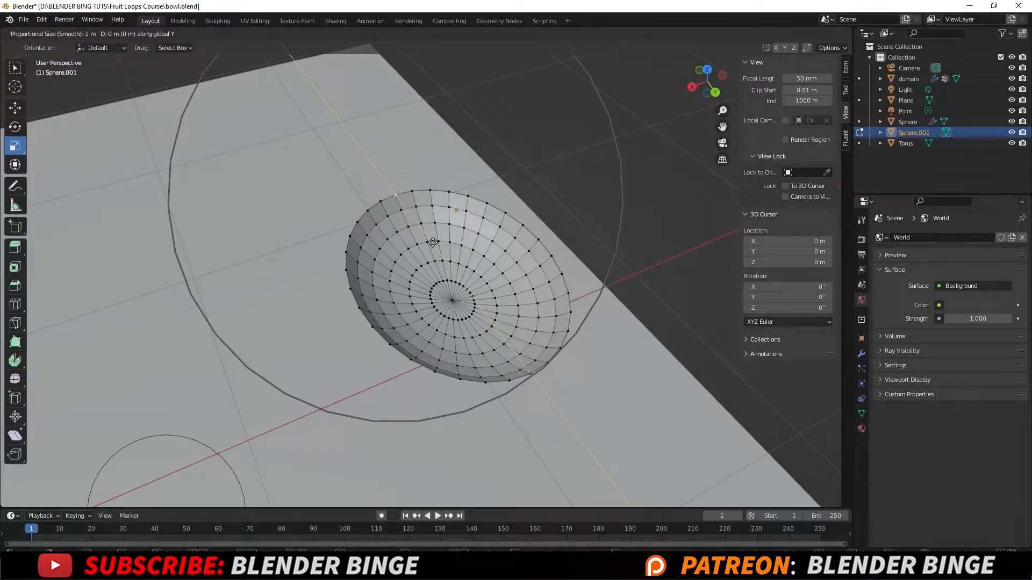
scroll(419, 231, "up", 3)
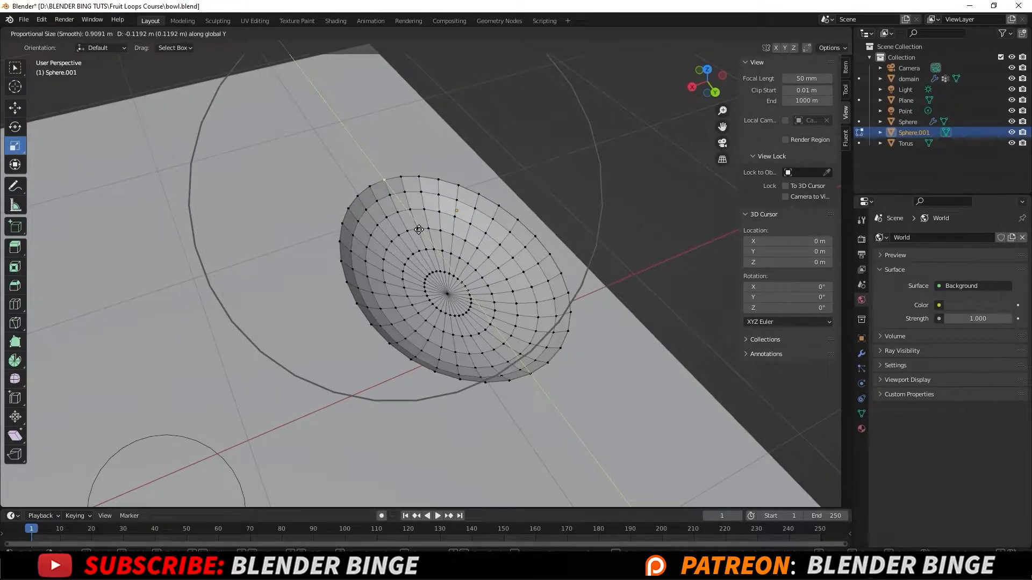
scroll(420, 230, "up", 2)
scroll(412, 219, "up", 2)
scroll(411, 218, "down", 3)
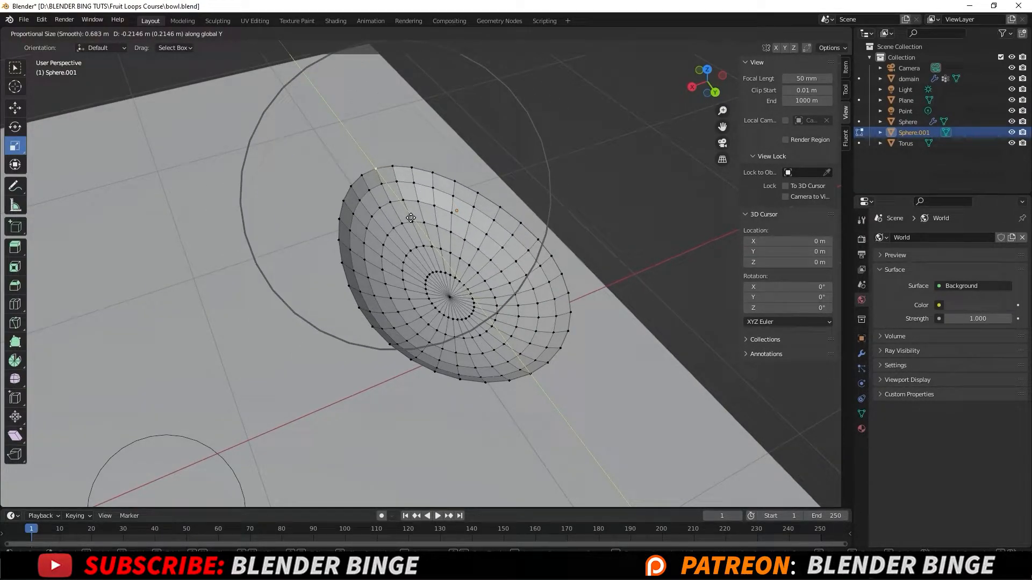
left_click(407, 214)
middle_click_drag(409, 215, 486, 212)
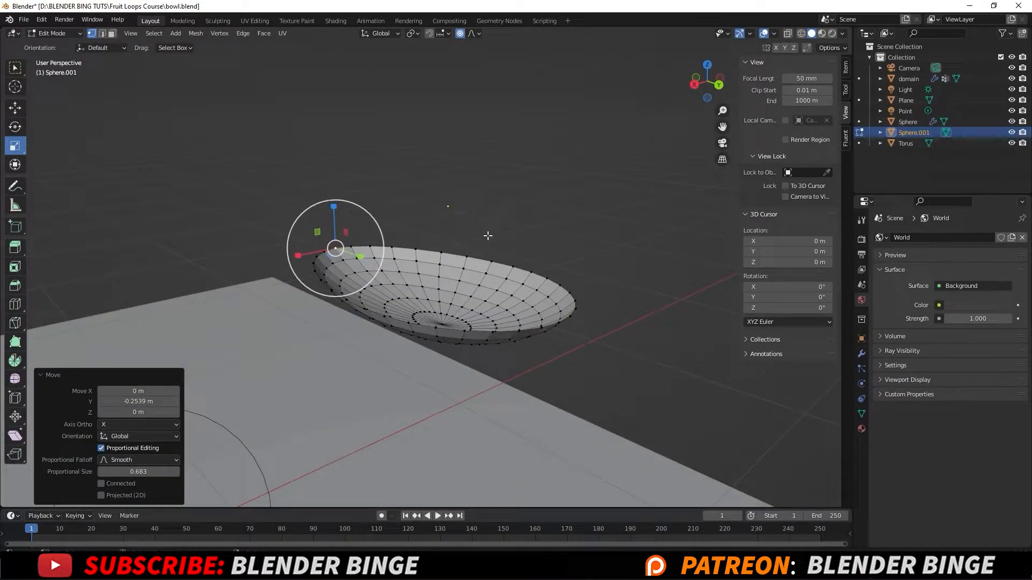
middle_click_drag(580, 319, 586, 379)
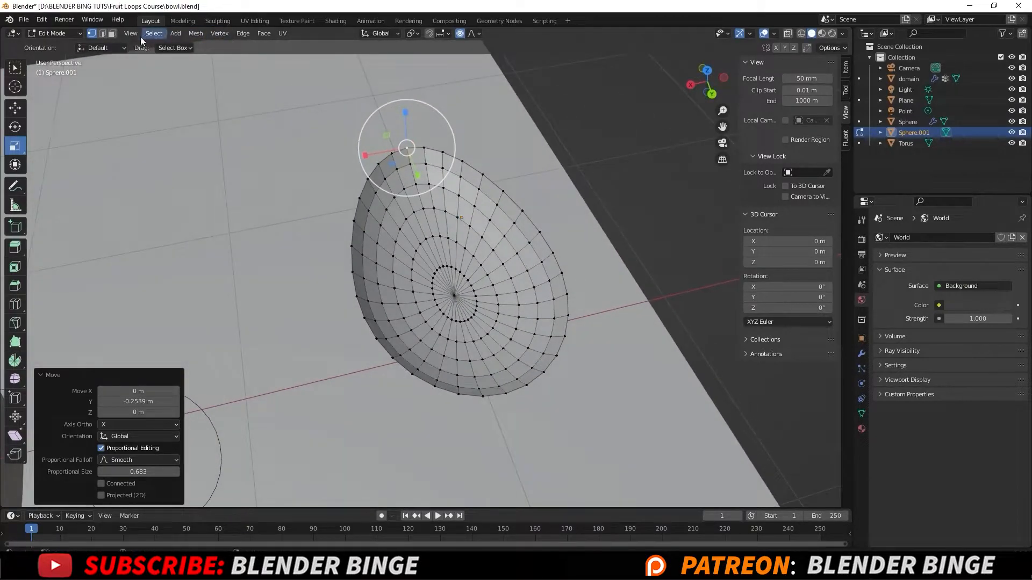
Step: Extrude the two adjacent rim edges at the dish's near end in place, with proportional editing off
left_click(103, 34)
middle_click_drag(341, 241, 496, 403)
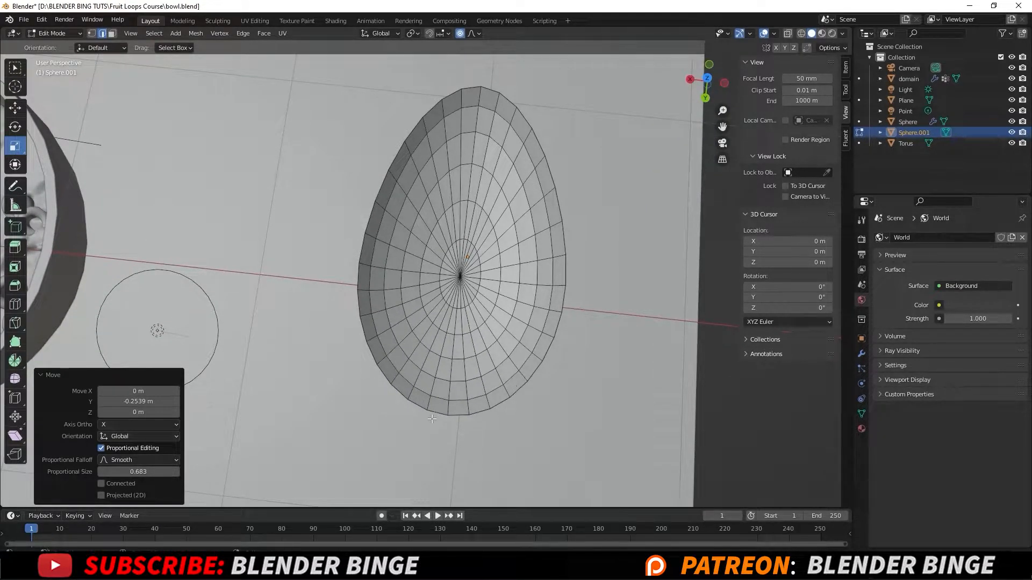
scroll(430, 423, "up", 1)
middle_click_drag(430, 423, 436, 378, "shift")
left_click(435, 376)
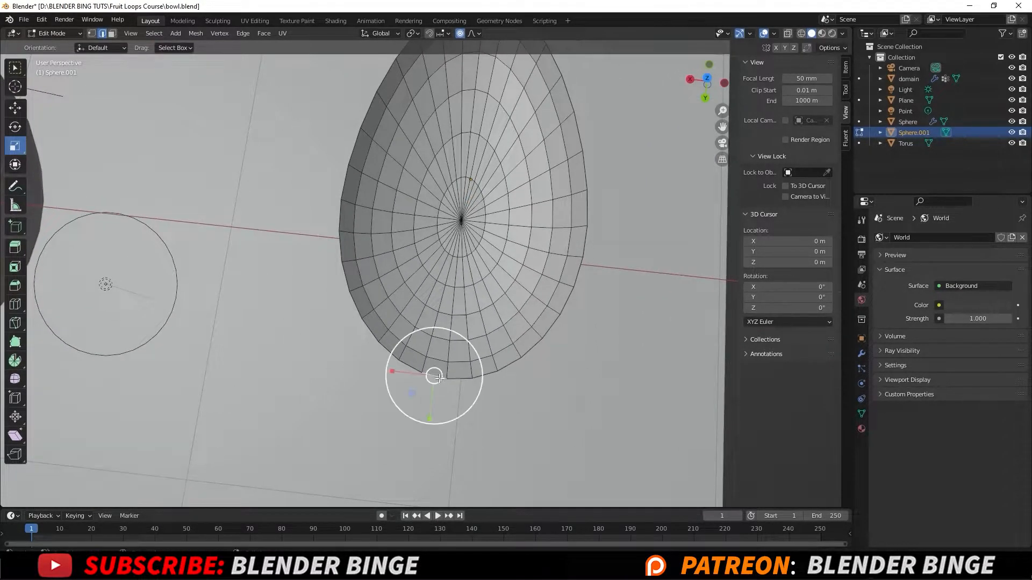
left_click(461, 379)
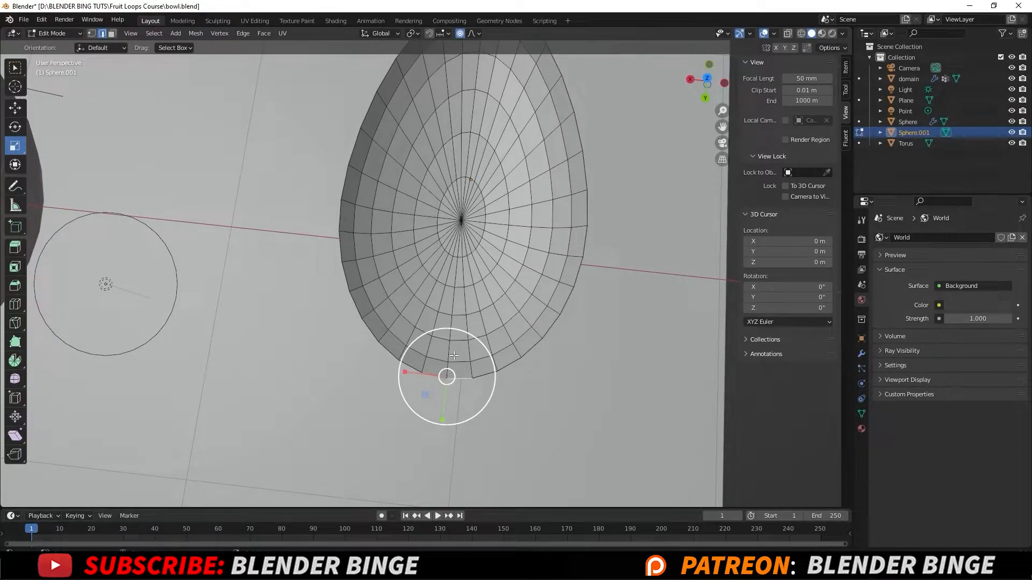
key("g")
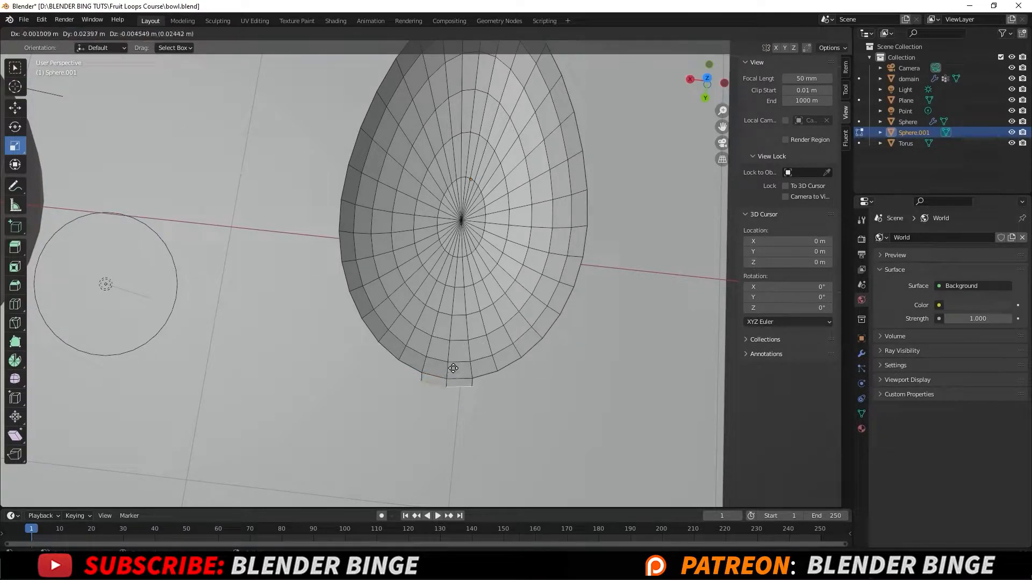
right_click(451, 378)
middle_click_drag(406, 333, 477, 272)
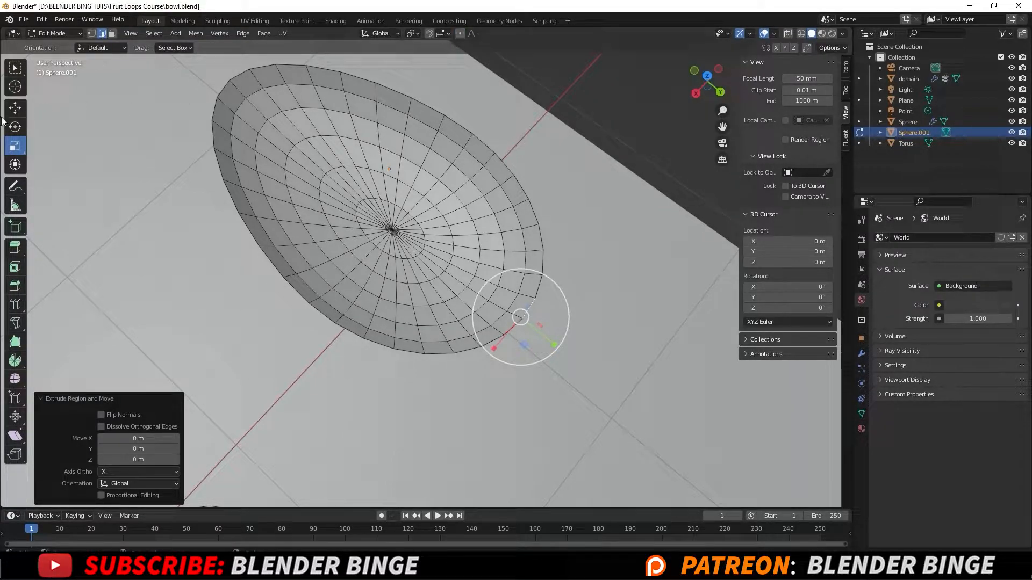
Step: Move the extruded edges along Y by about 1.07 m and a further 1.564 m to form a long handle
left_click(15, 108)
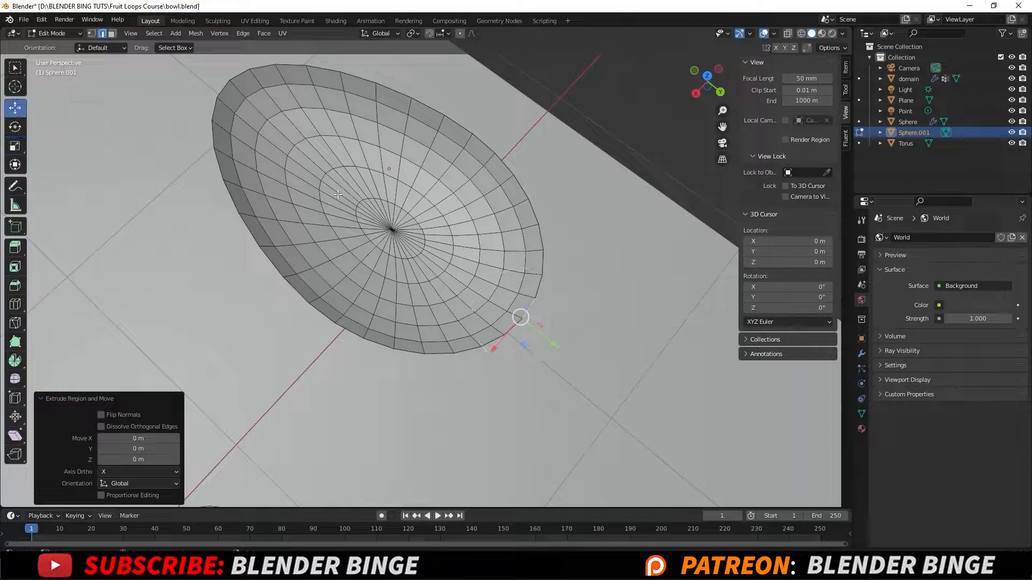
scroll(496, 306, "down", 5)
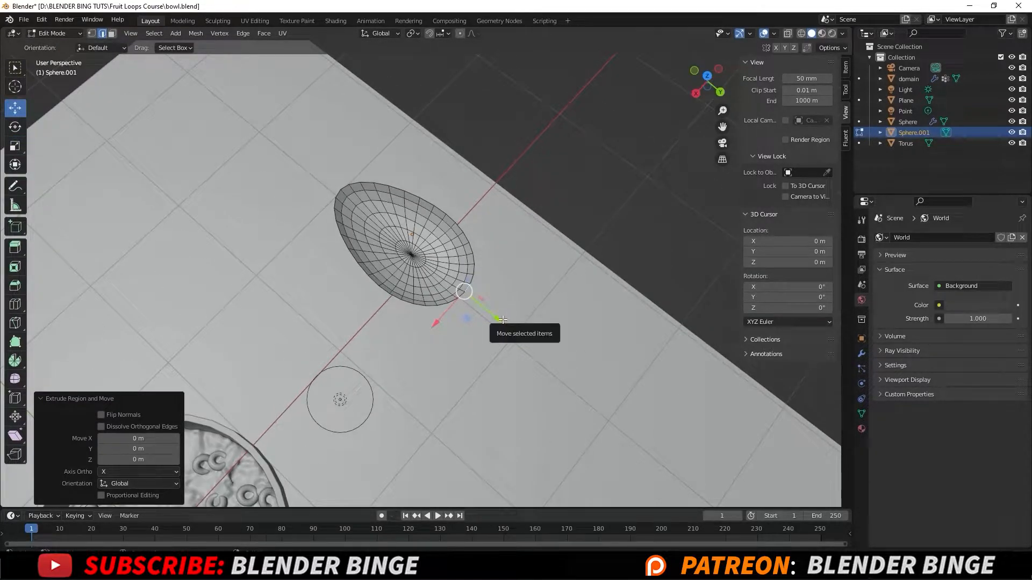
left_click_drag(502, 320, 568, 333)
scroll(568, 333, "down", 4)
middle_click_drag(569, 333, 531, 295)
key("g")
key("y")
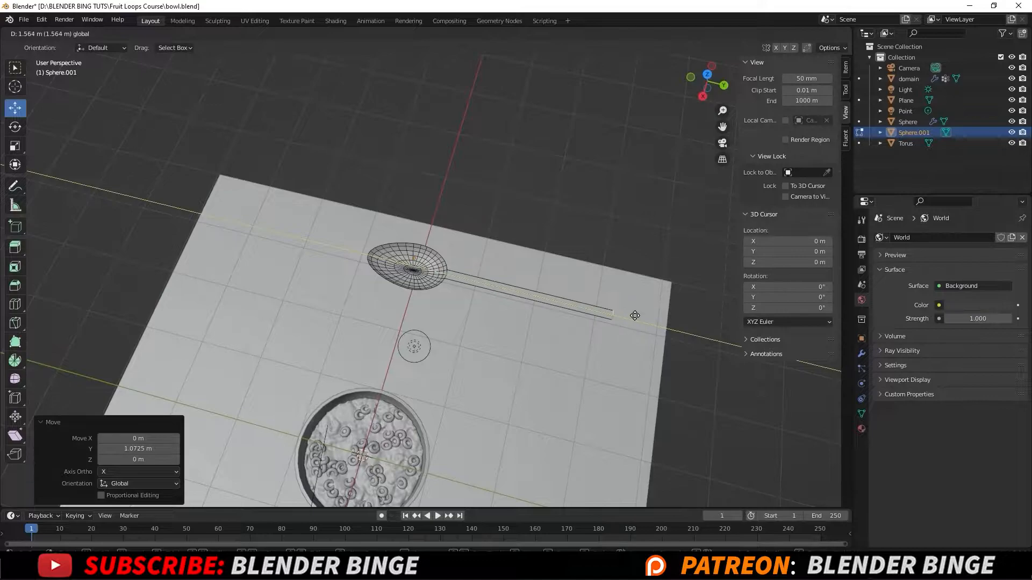
left_click(635, 316)
Step: Add four evenly spaced loop cuts across the handle
middle_click_drag(618, 312, 442, 256, "shift")
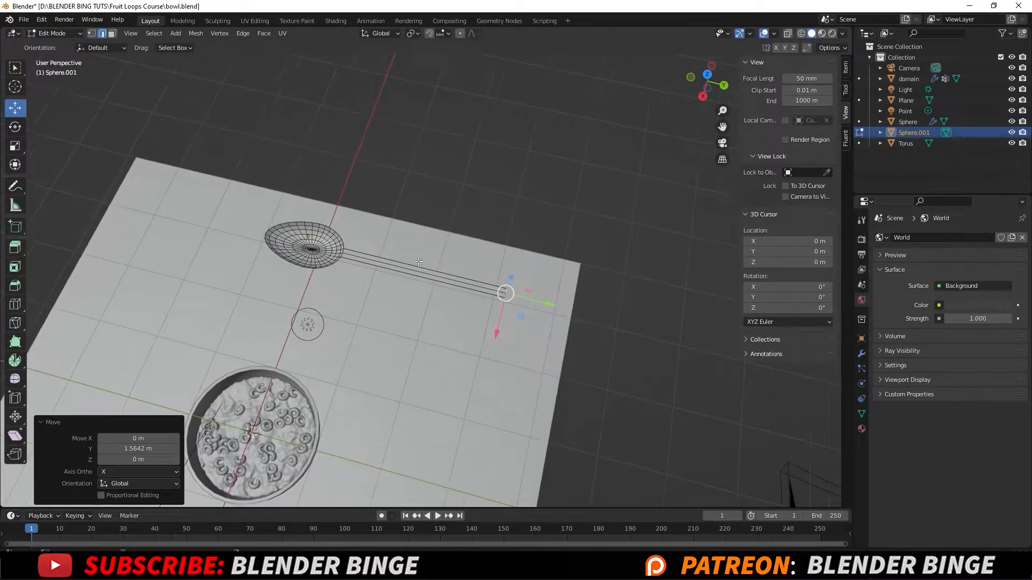
scroll(420, 264, "up", 2)
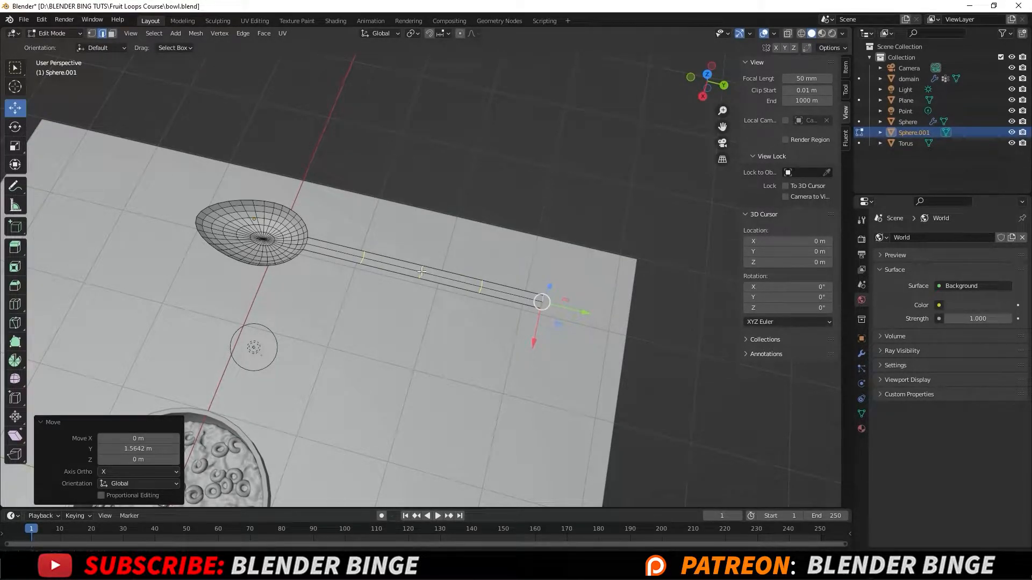
left_click(420, 272)
right_click(420, 271)
middle_click_drag(337, 244, 344, 271)
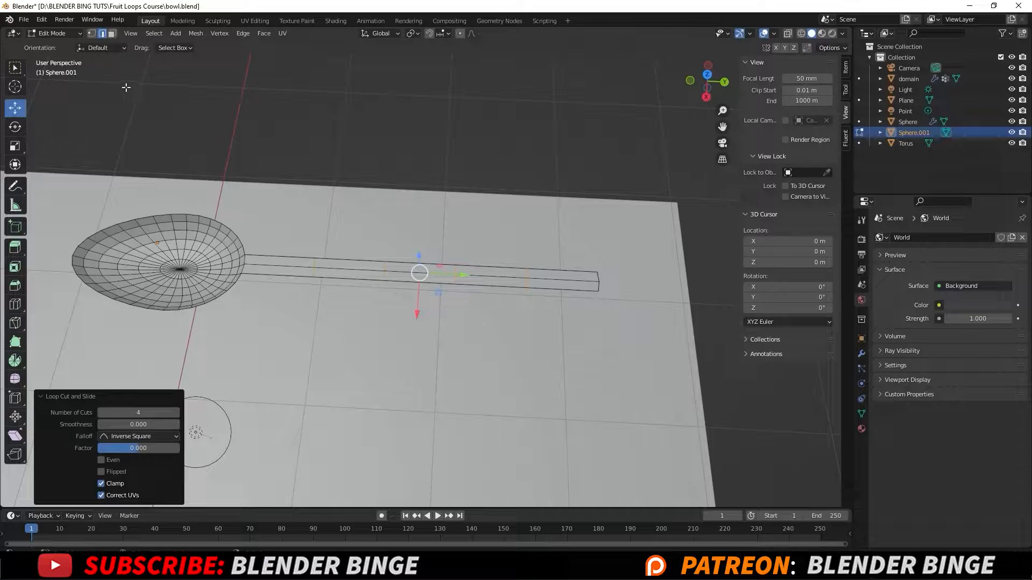
Step: Slide the handle loop nearest the dish toward the dish by a factor of about 0.668 and narrow it along X
left_click(91, 34)
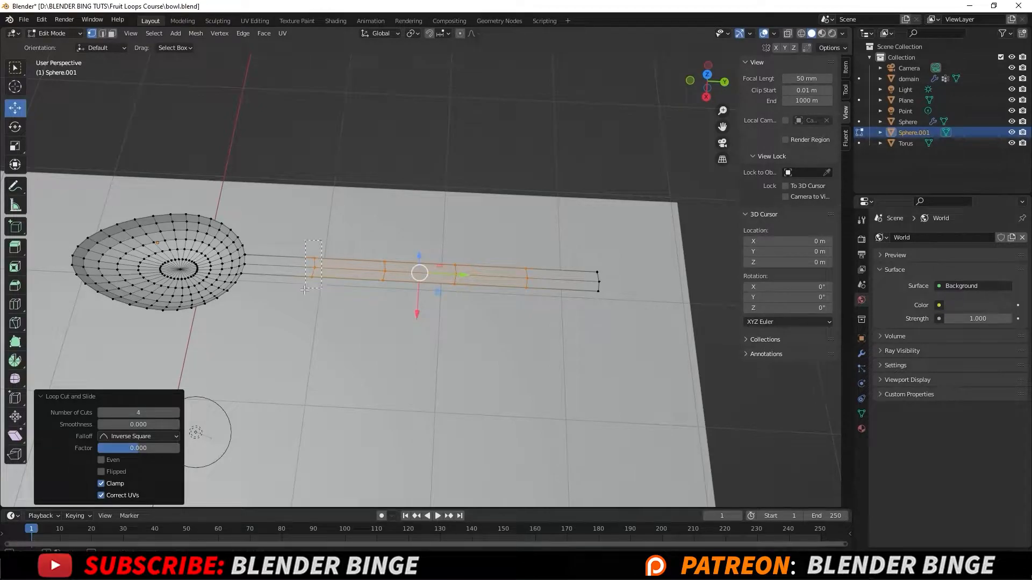
left_click(303, 290)
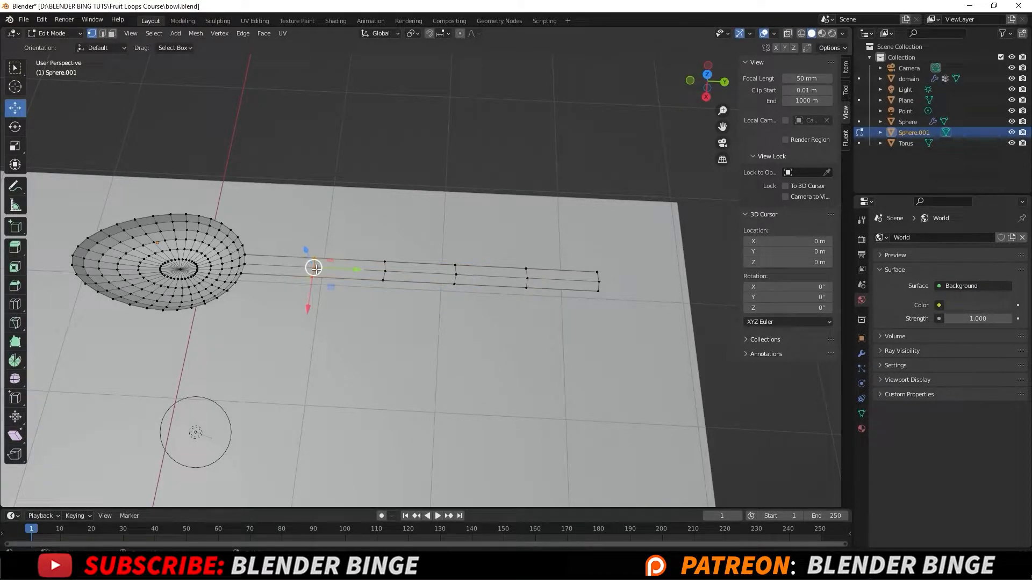
key("g")
key("g")
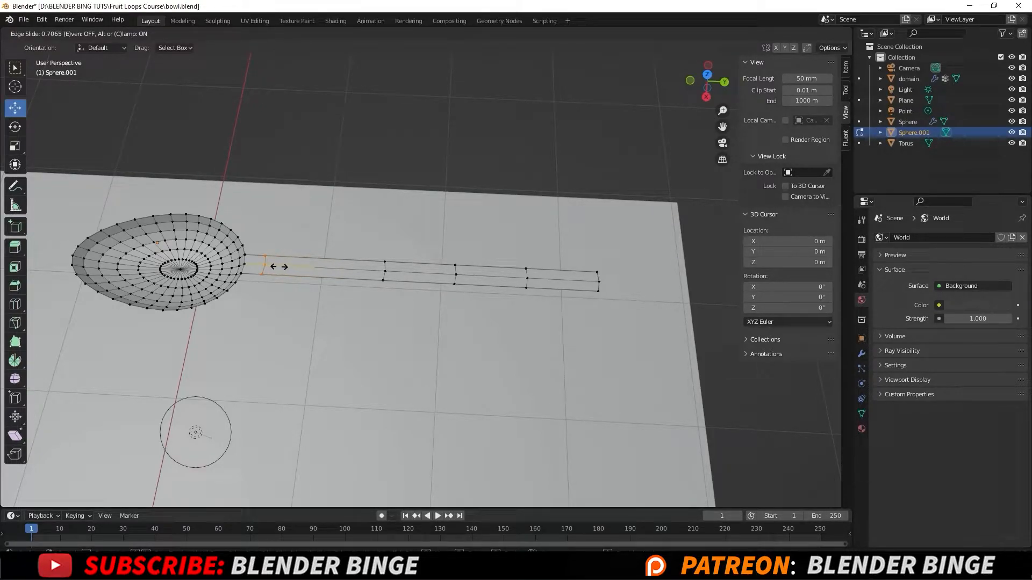
left_click(271, 266)
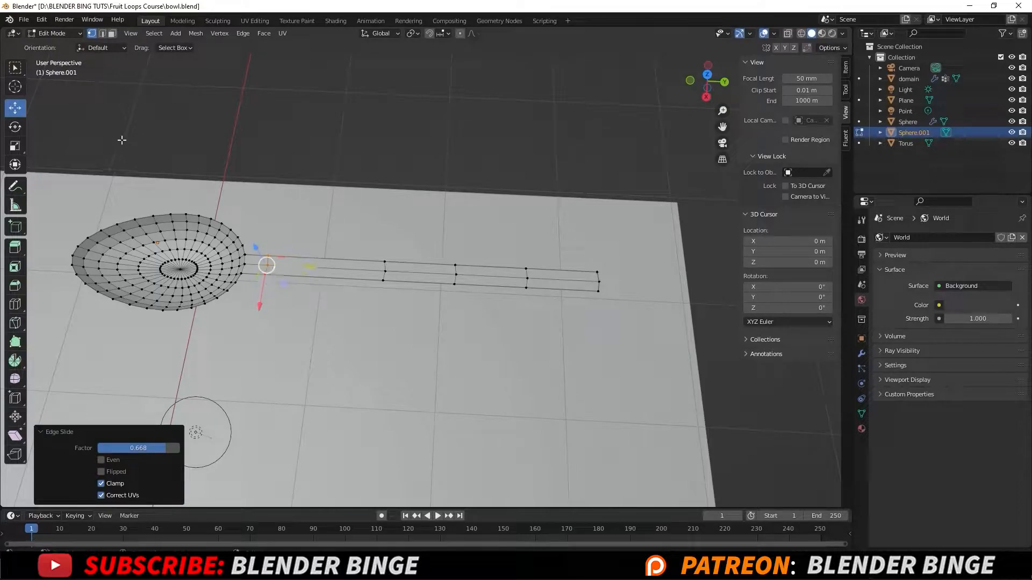
left_click(14, 147)
middle_click_drag(344, 226, 446, 259)
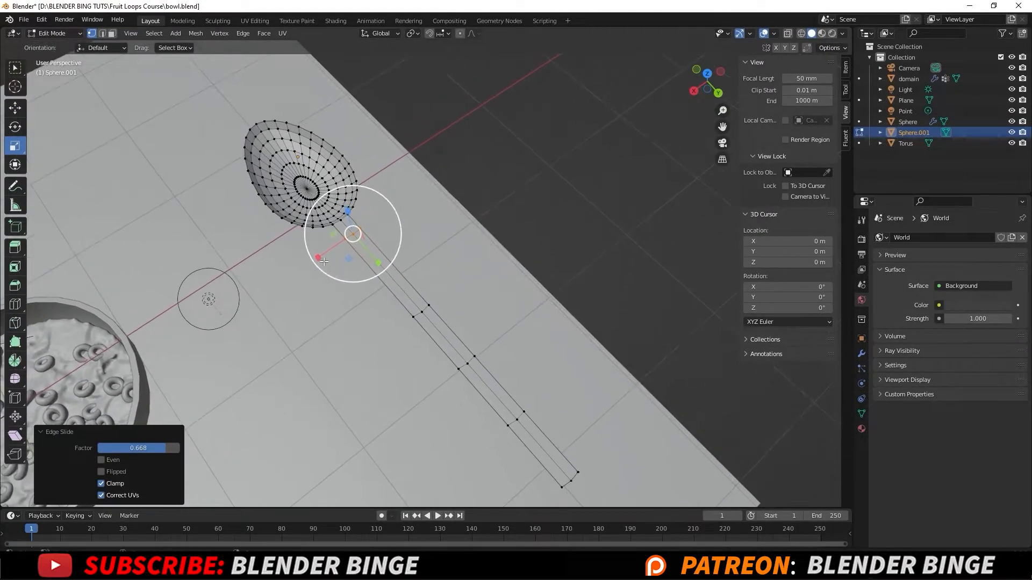
left_click_drag(323, 254, 334, 250)
Step: Slide the handle's second loop toward the dish by a factor of about 0.708 and scale it to about 0.826 along X
left_click_drag(448, 293, 407, 324)
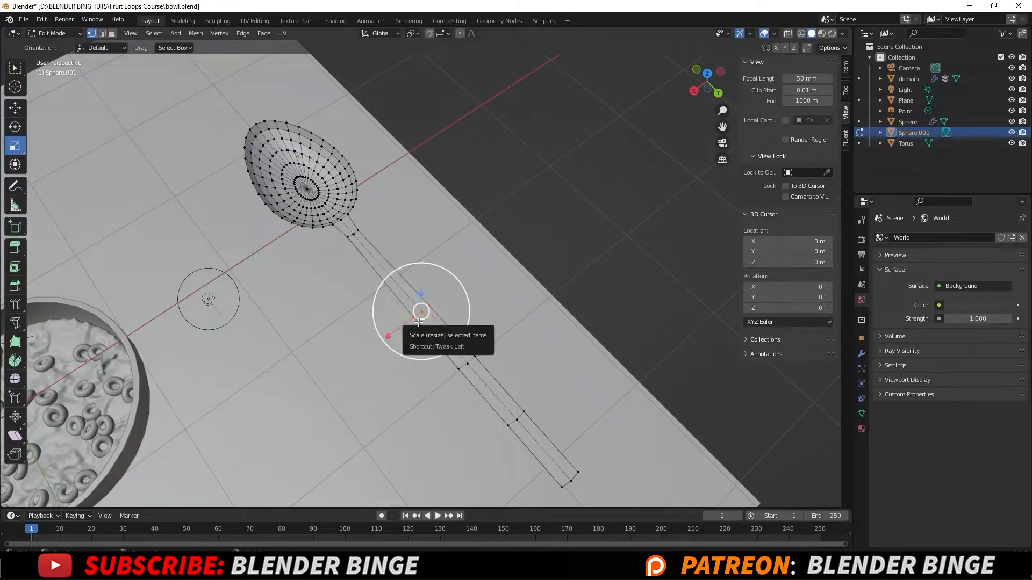
key("g")
key("g")
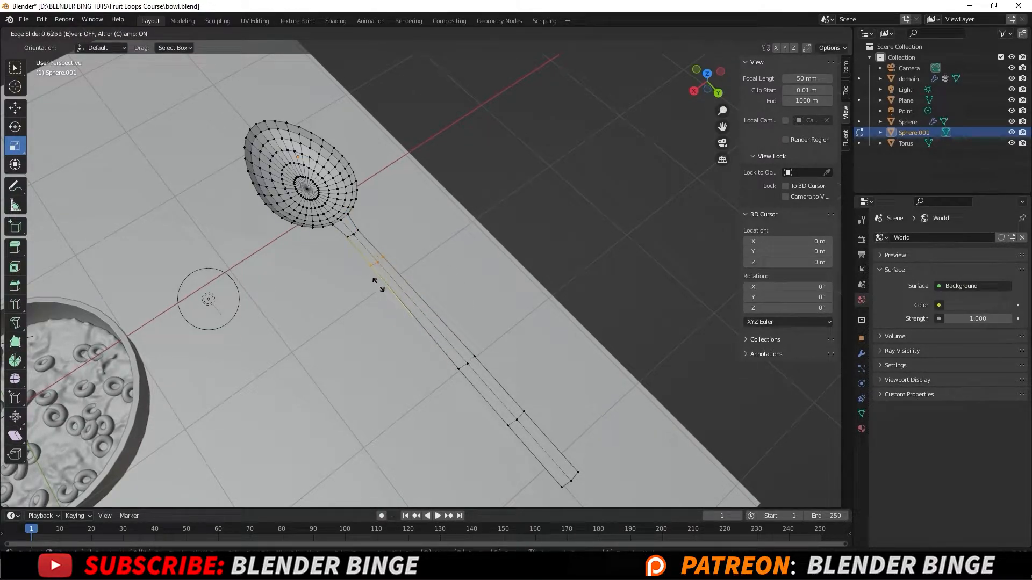
left_click(375, 279)
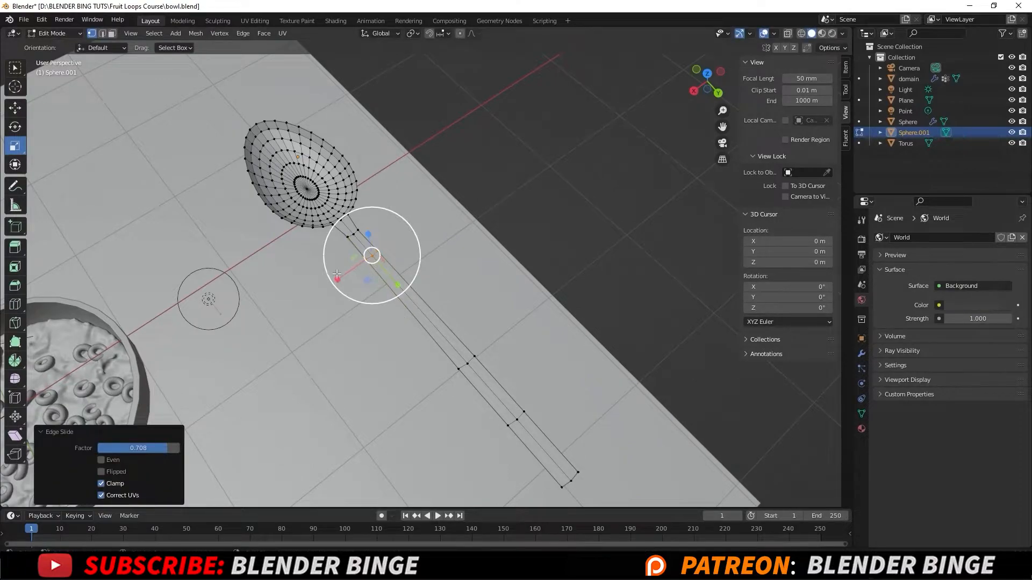
key("s")
left_click(348, 273)
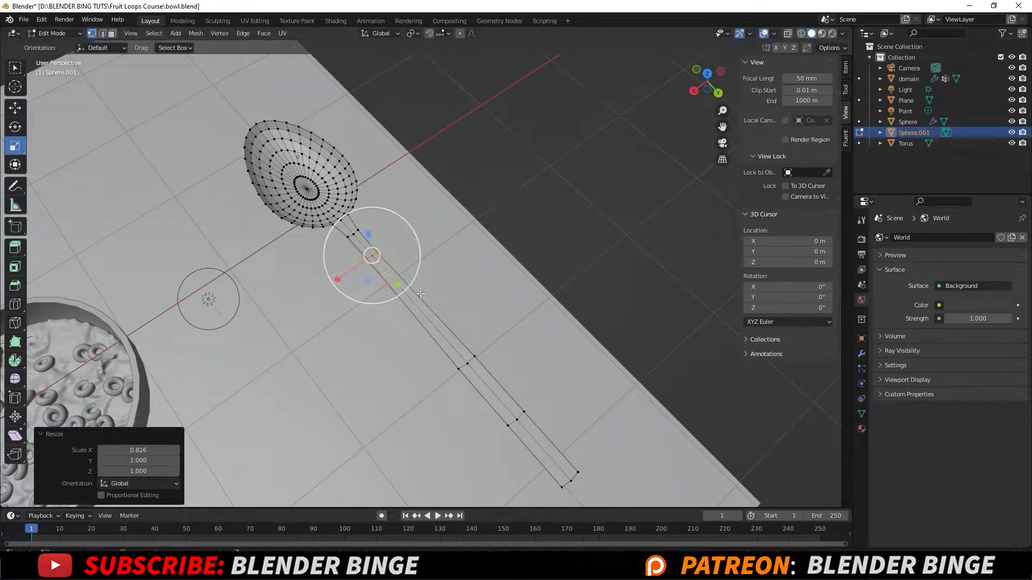
Step: Slide the handle's third loop toward the dish by a factor of about 0.407
left_click_drag(496, 347, 443, 383)
key("g")
key("g")
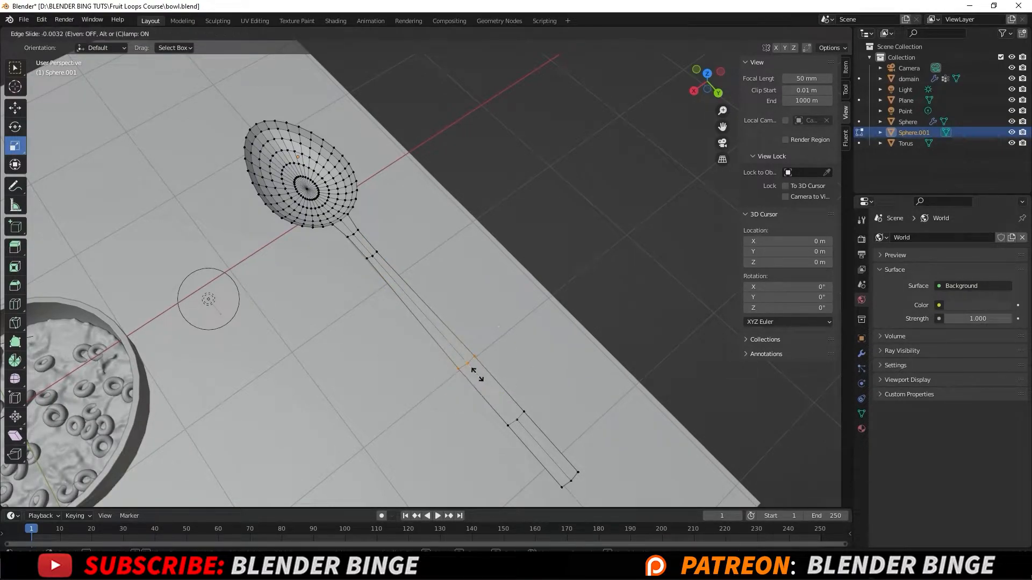
left_click(447, 341)
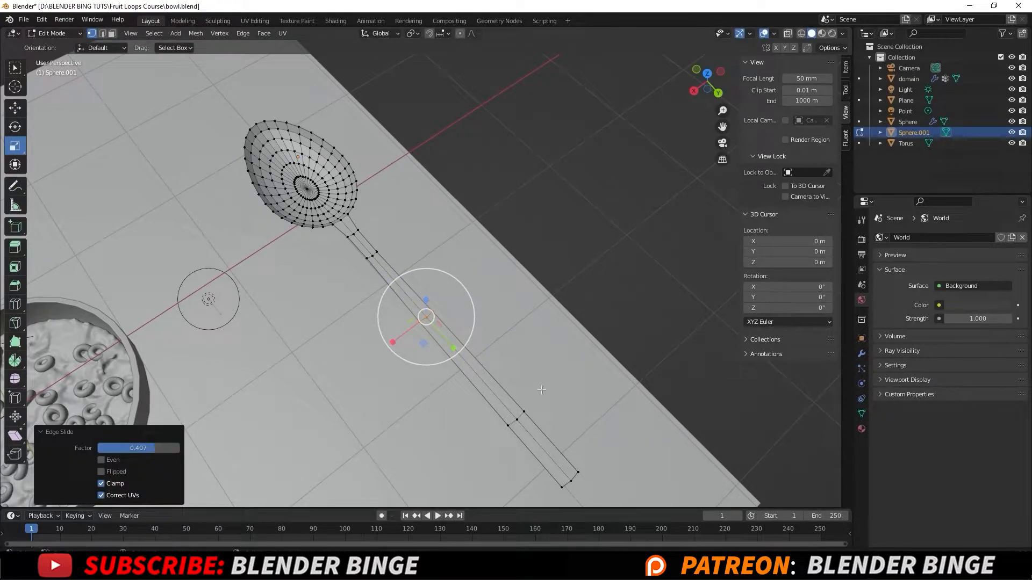
Step: Slide the handle's fourth loop toward the dish by a factor of about 0.343 and widen it to about 1.410 along X
left_click(495, 432, "alt")
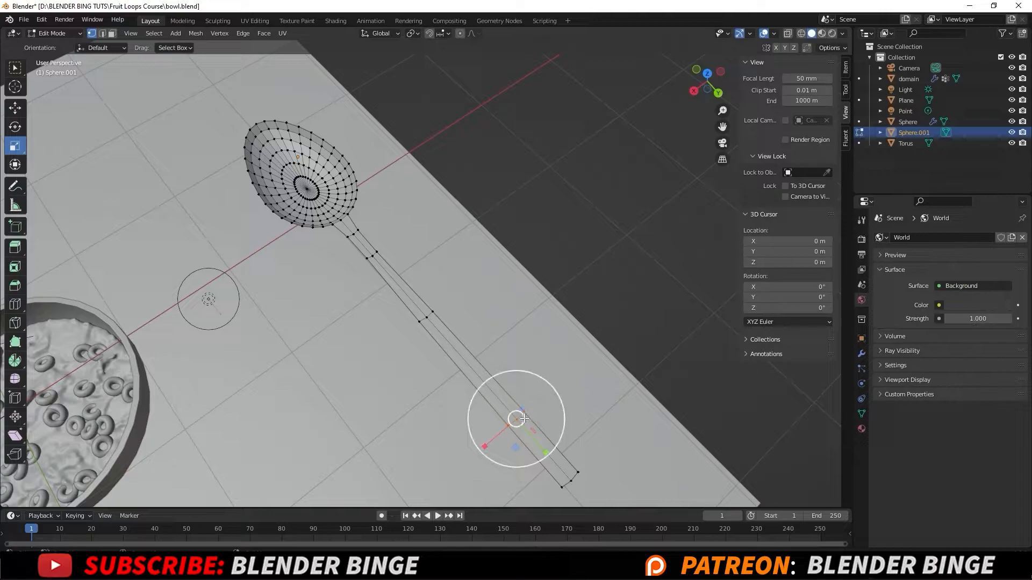
key("g")
key("g")
left_click(493, 397)
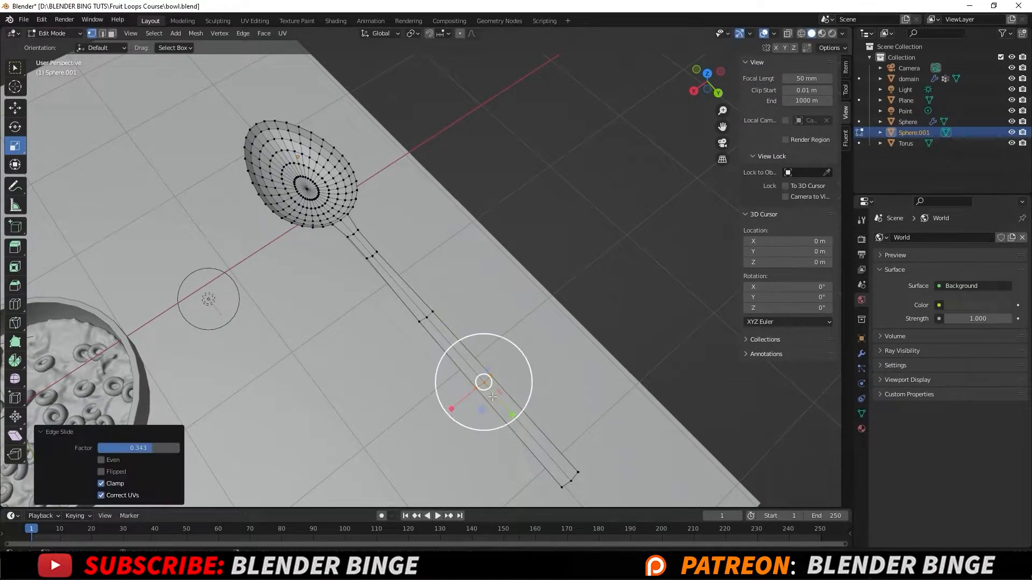
left_click_drag(442, 410, 437, 418)
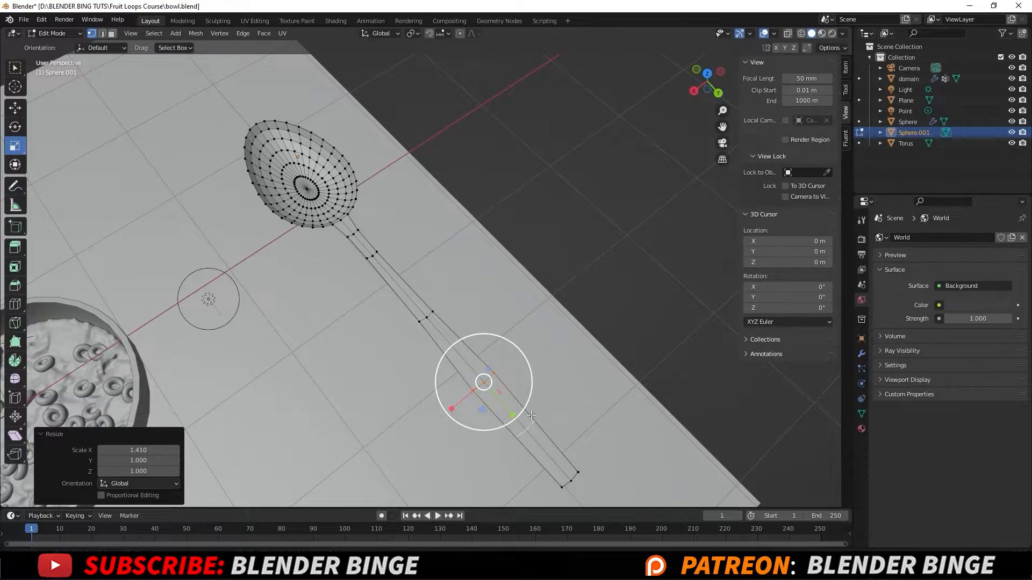
Step: Add a centred loop cut between the fourth loop and the handle's end, and scale it to about 1.505 along X
key("ctrl+r")
left_click(532, 432)
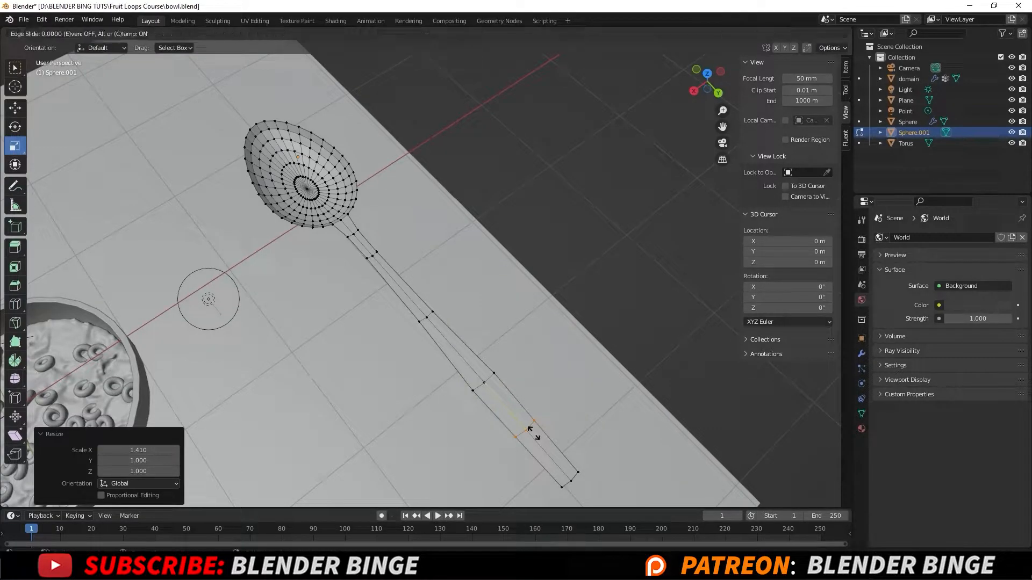
right_click(534, 433)
left_click_drag(494, 456, 476, 470)
Step: Add a loop cut in the handle's last segment with a slide factor of about -0.246, and scale it to about 1.491 along X
middle_click_drag(568, 478, 488, 379, "shift")
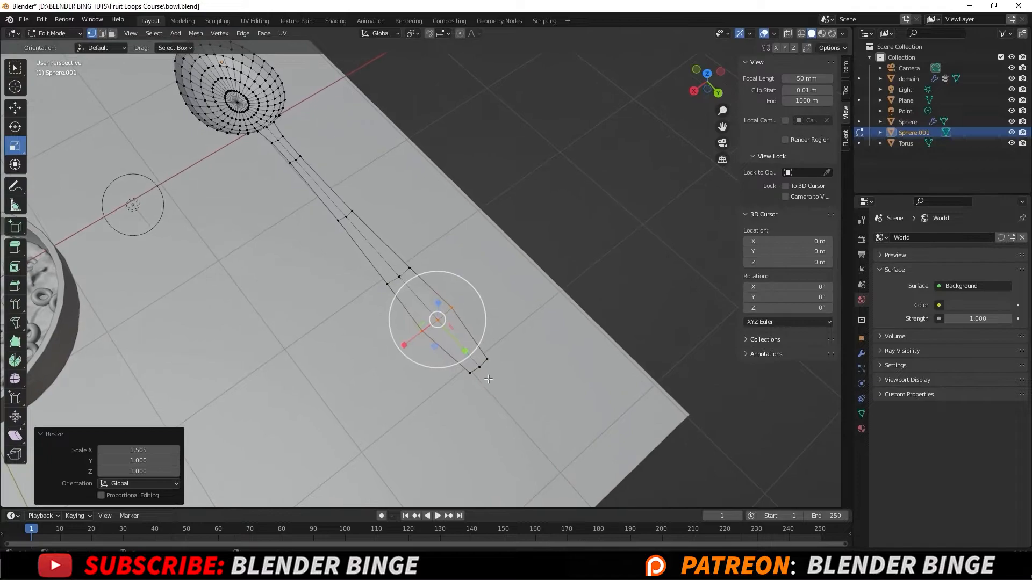
scroll(488, 378, "up", 2)
key("ctrl+r")
left_click(467, 402)
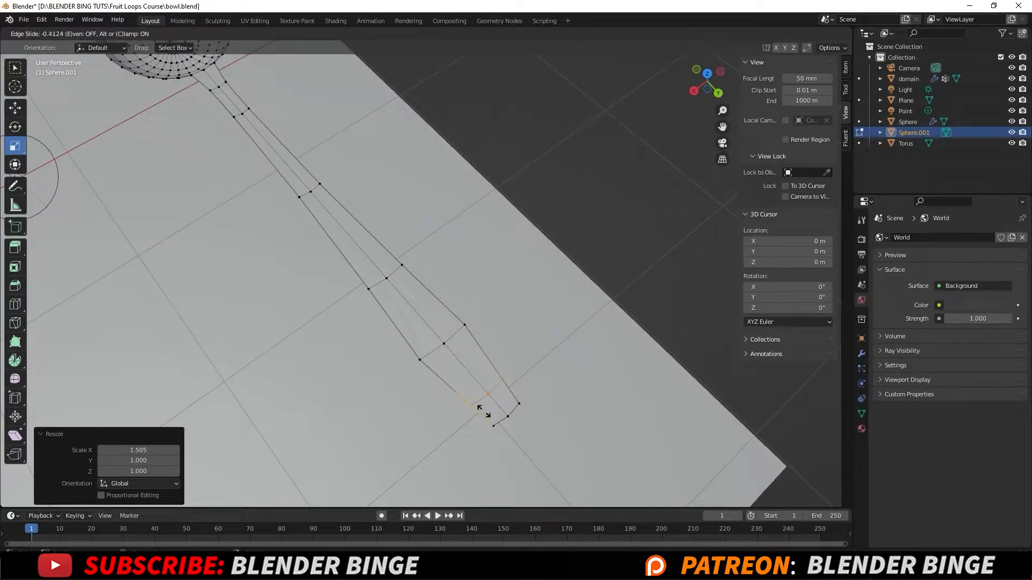
left_click(466, 405)
key("s")
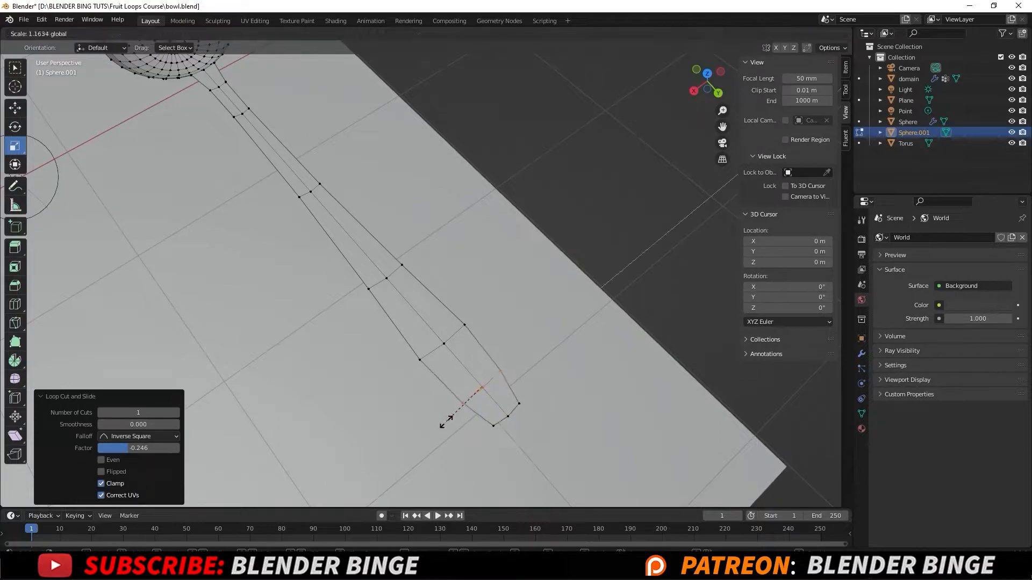
left_click(438, 432)
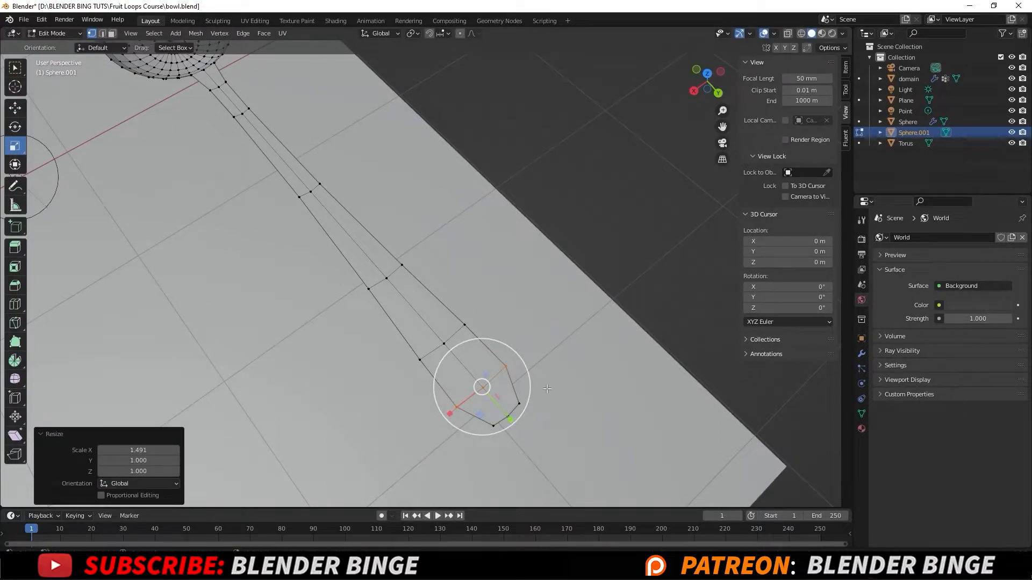
Step: Widen the vertices at the handle's tip by scaling them to about 1.493 along X
left_click_drag(547, 389, 484, 449)
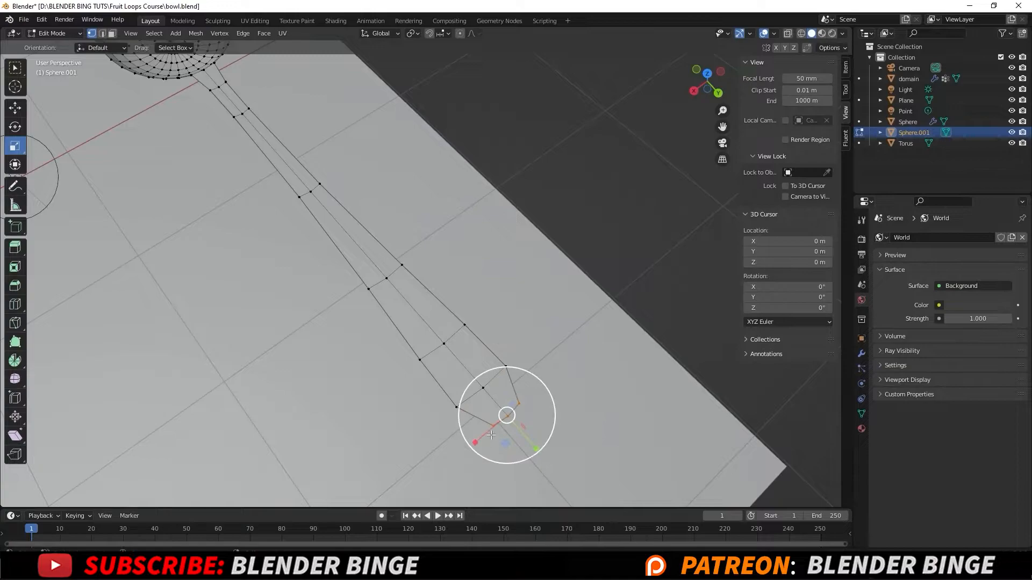
key("s")
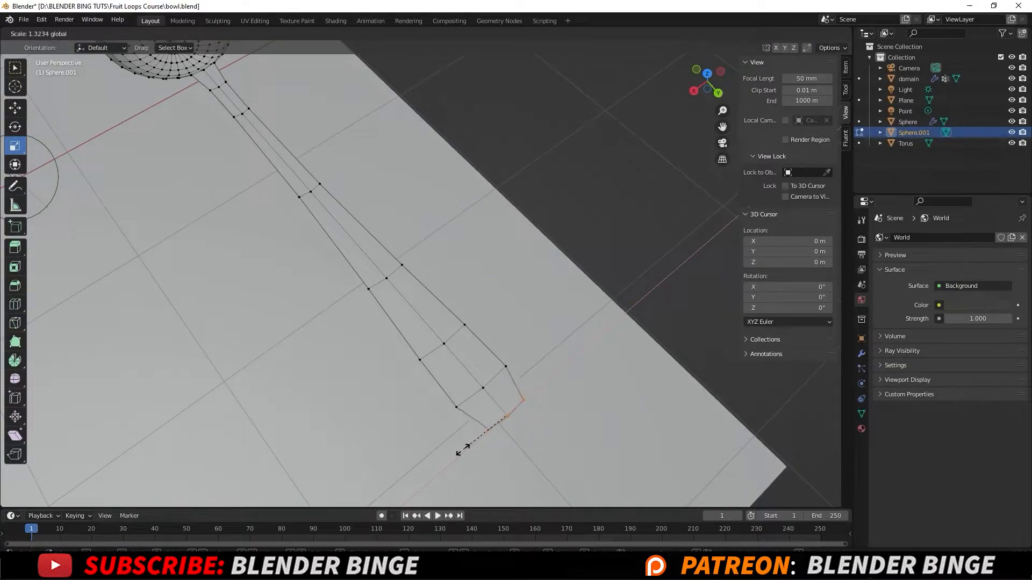
left_click(457, 454)
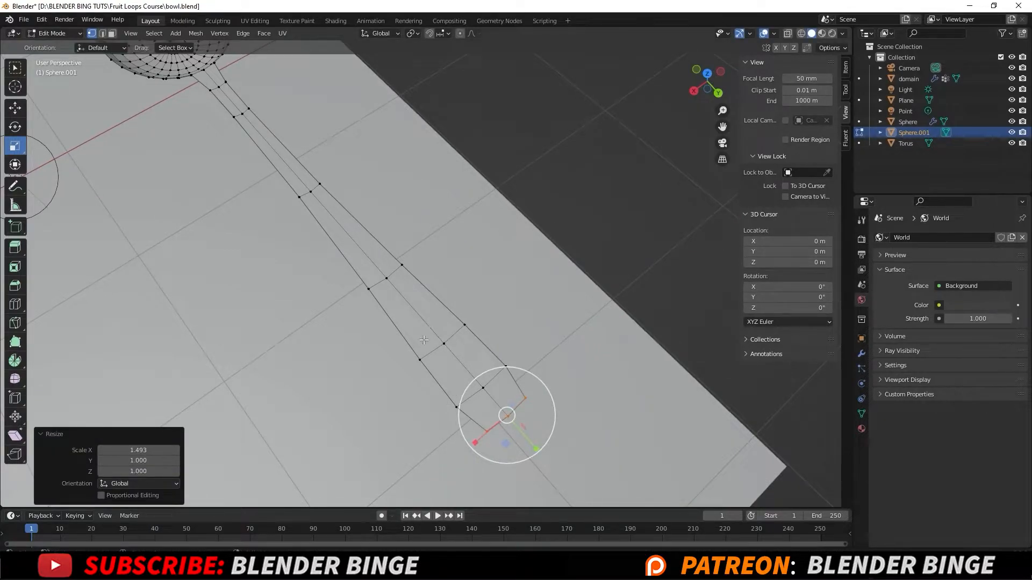
Step: Raise the handle's first two loops next to the dish along Z to start an upward bend
scroll(425, 341, "down", 5)
mouse_move(374, 320)
middle_mouse_down()
mouse_move(365, 268)
mouse_move(355, 272)
mouse_move(423, 303)
mouse_move(376, 310)
middle_mouse_up()
scroll(365, 312, "up", 2)
middle_click_drag(302, 313, 334, 265, "shift")
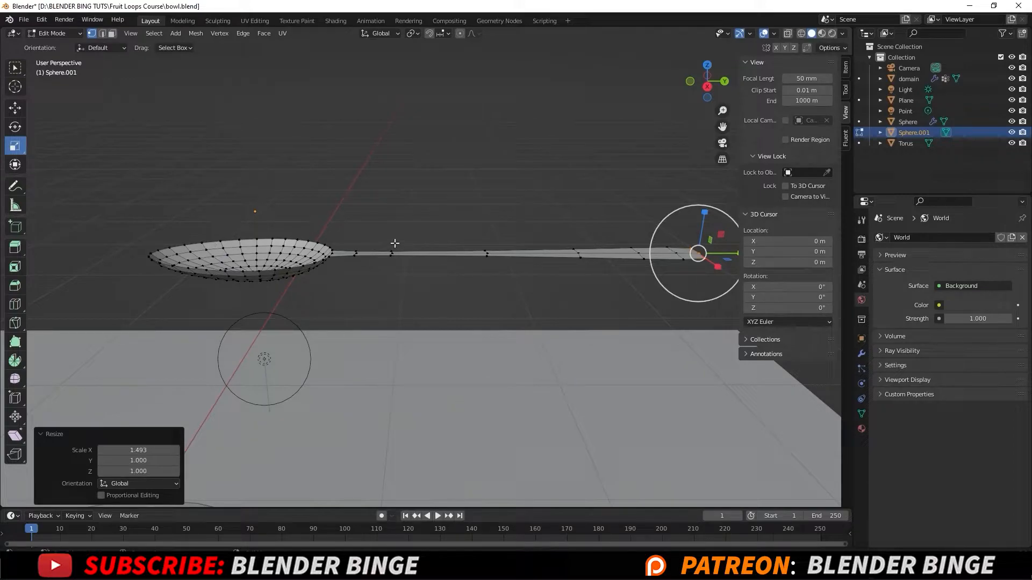
left_click_drag(371, 237, 348, 273)
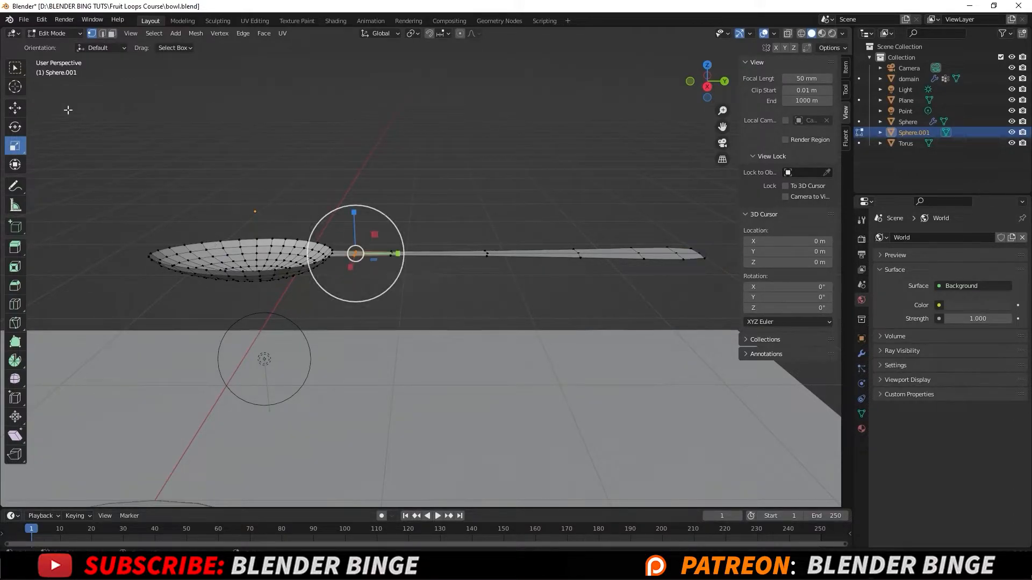
left_click(18, 108)
left_click_drag(356, 223, 391, 213)
left_click(391, 250)
Step: Raise the handle's third loop about 0.040 m along Z and lift the fourth loop slightly
left_click(486, 253)
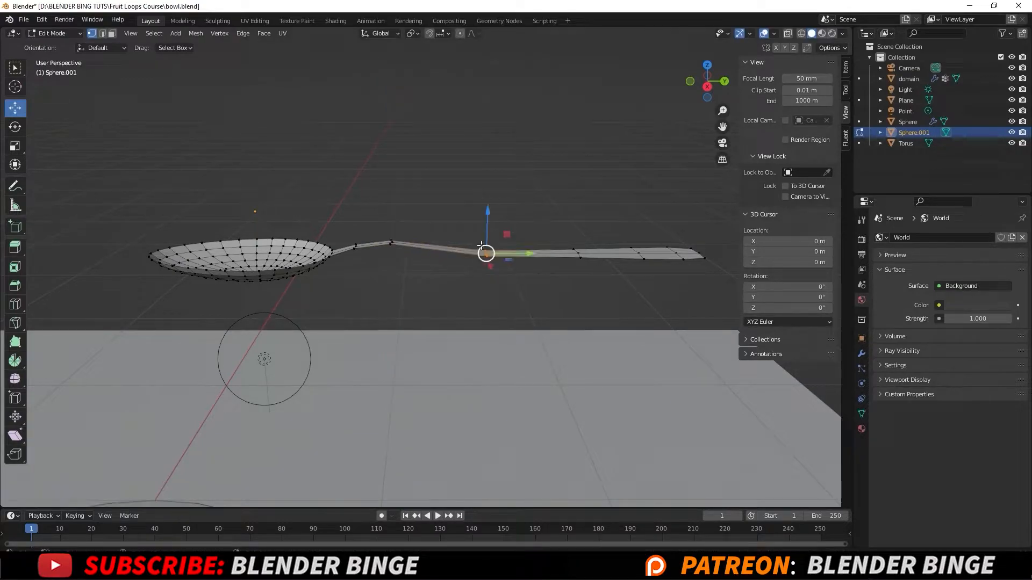
left_click_drag(486, 225, 486, 217)
middle_click_drag(618, 239, 539, 218, "shift")
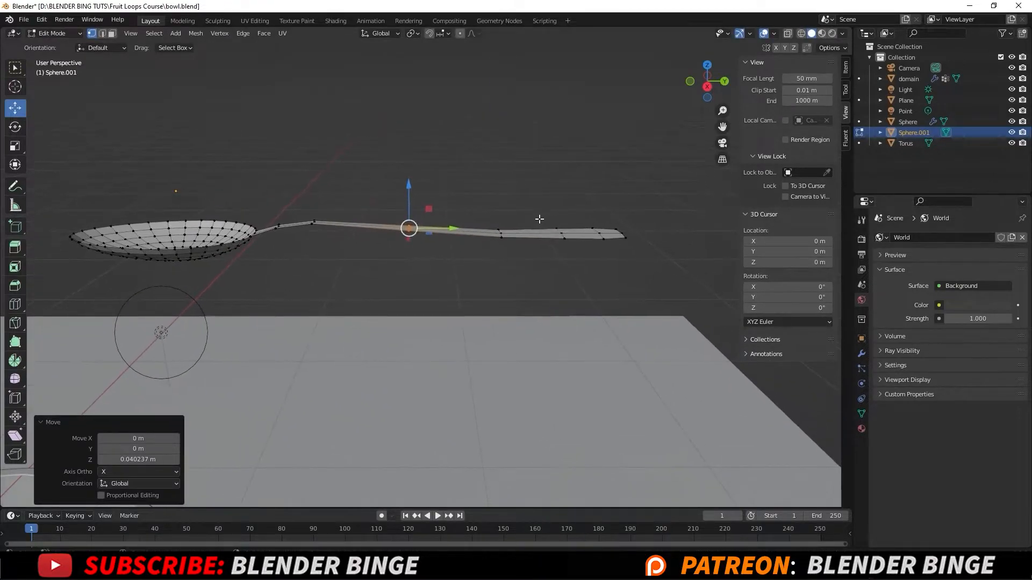
left_click(500, 232)
left_click_drag(502, 207, 502, 202)
Step: Lower the last two vertex rows at the handle's tip by about 0.012 m along Z
left_click_drag(568, 212, 541, 258)
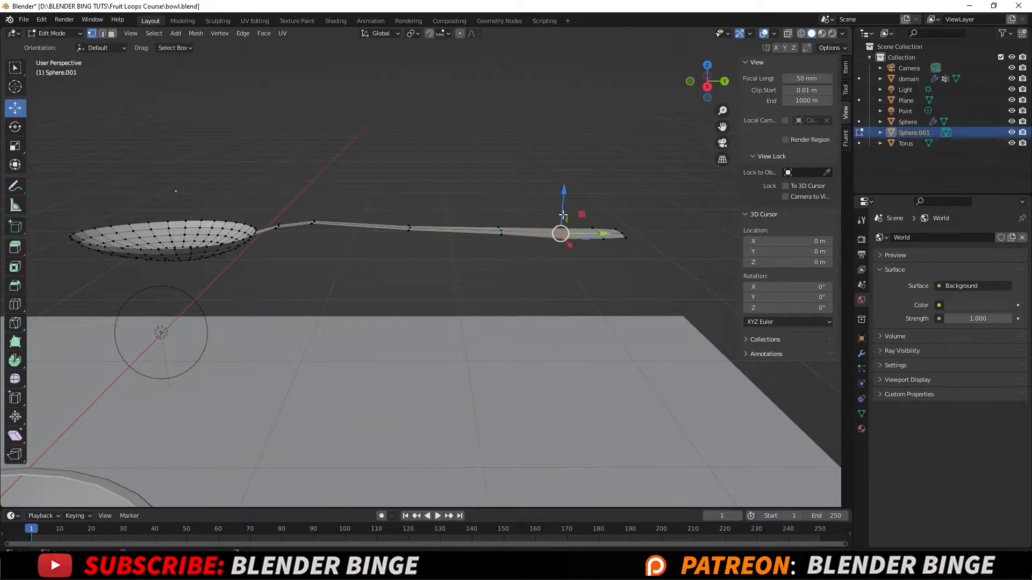
middle_click_drag(624, 212, 539, 184)
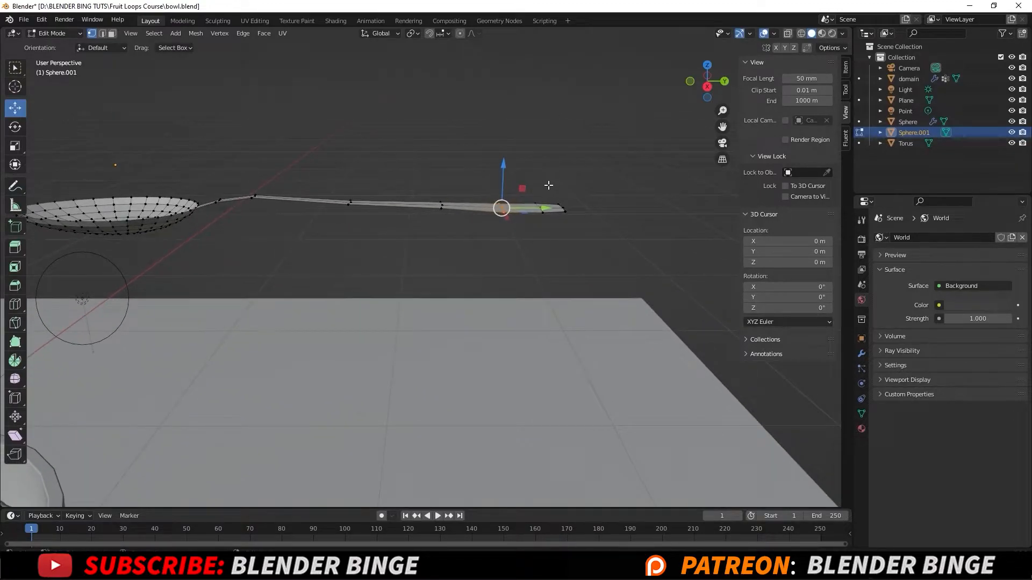
left_click_drag(590, 189, 505, 246)
middle_click_drag(586, 178, 582, 195)
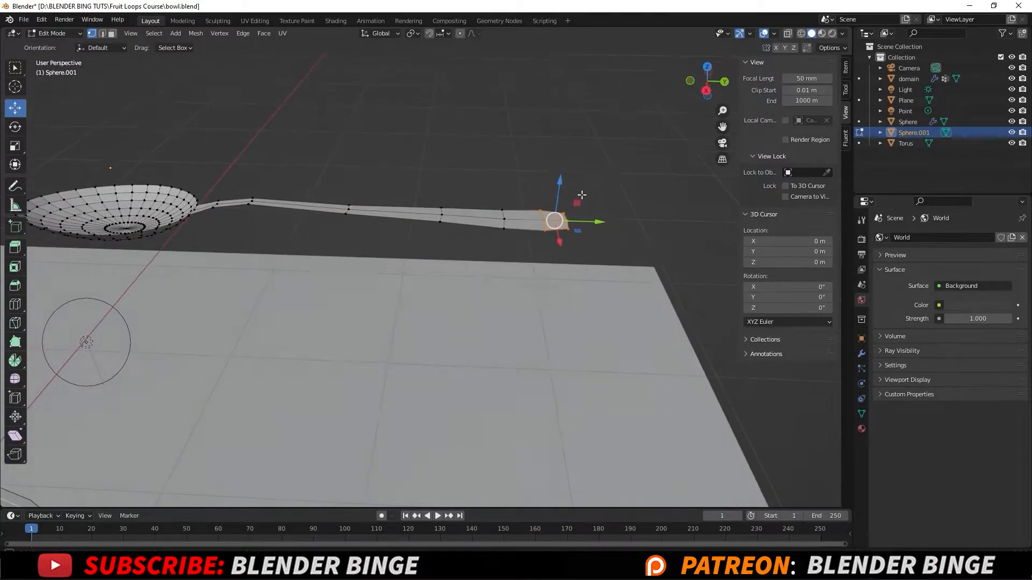
left_click_drag(556, 198, 555, 198)
middle_click_drag(555, 198, 435, 170)
middle_click_drag(396, 203, 428, 290)
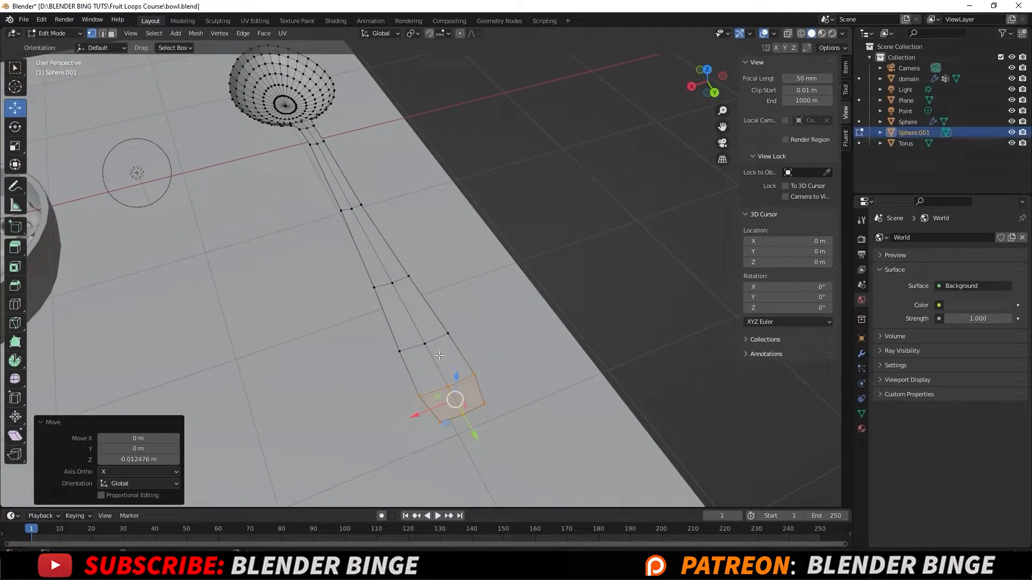
left_click(578, 235)
Step: Raise the dish's front tip vertex about 0.164 m along Z using smooth proportional editing with a size of 1.210
scroll(543, 230, "down", 3)
middle_click_drag(507, 224, 558, 221)
middle_click_drag(299, 268, 416, 221, "shift")
scroll(389, 263, "up", 3)
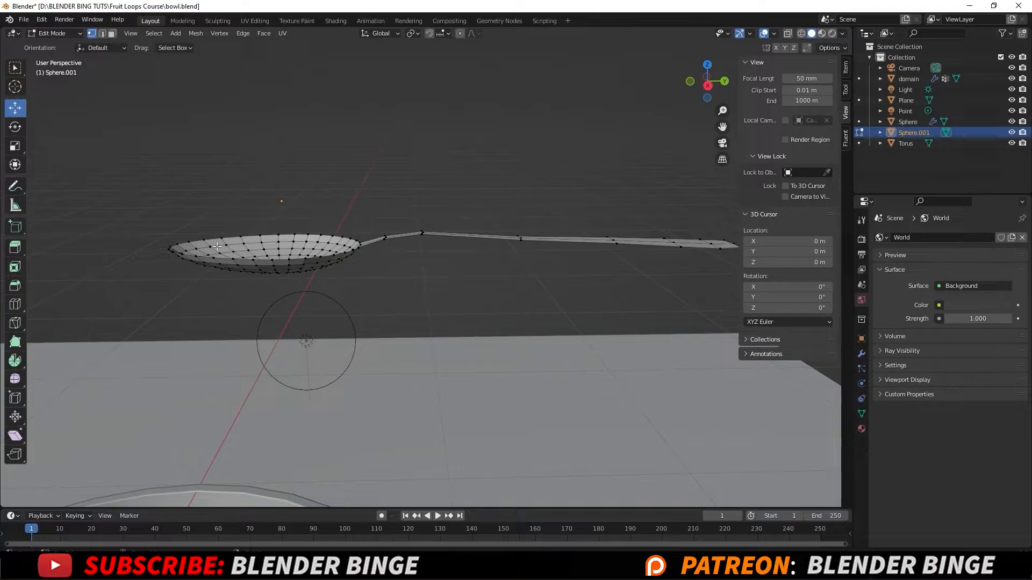
middle_click_drag(184, 249, 195, 209)
left_click(197, 203)
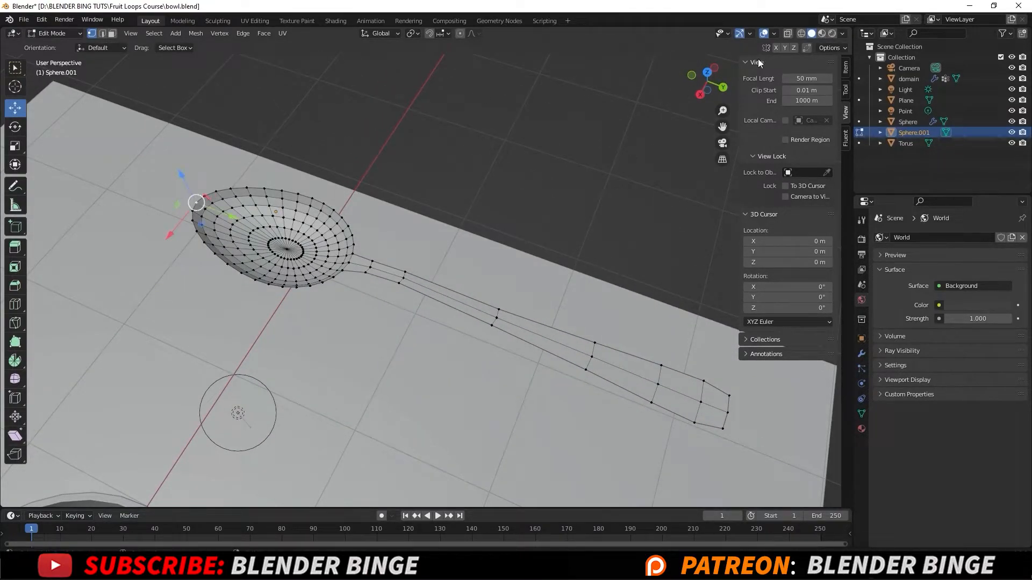
left_click(460, 34)
middle_click_drag(344, 156, 350, 122)
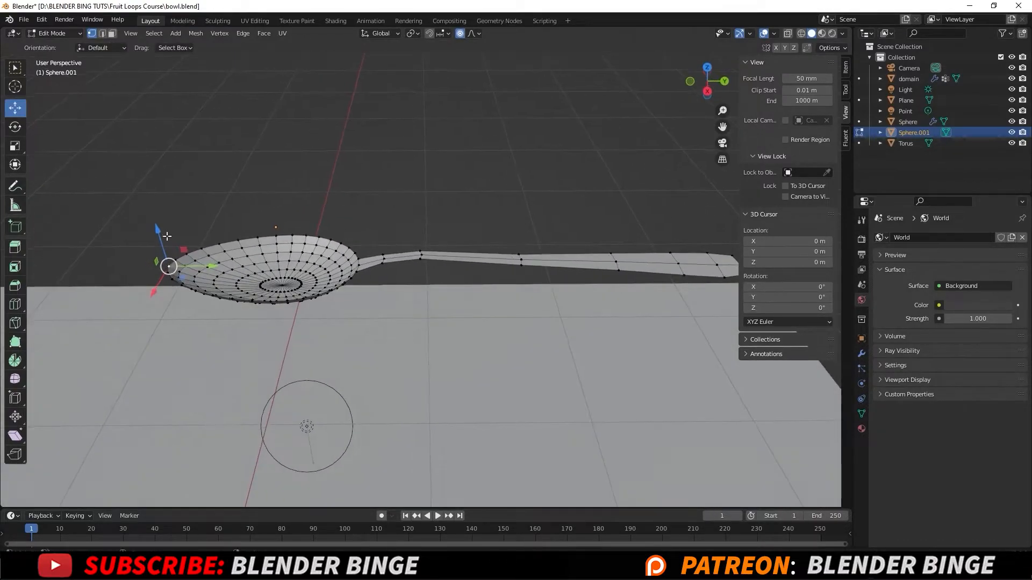
left_click_drag(170, 236, 173, 214)
scroll(170, 219, "down", 6)
middle_click_drag(172, 214, 405, 237)
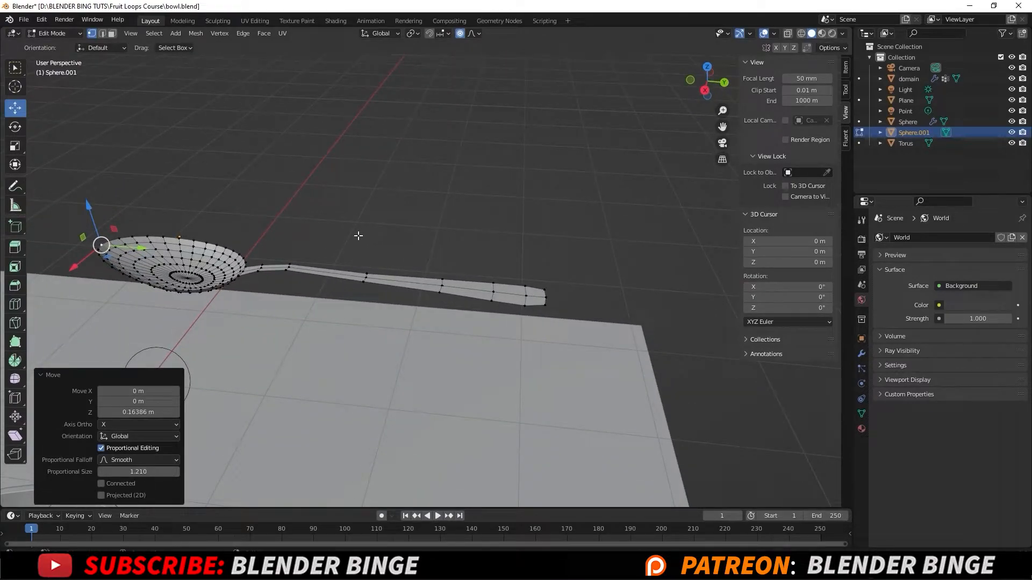
Step: Leave mesh editing and add a Solidify modifier to the spoon with a thickness of about -0.084 m
key("Tab")
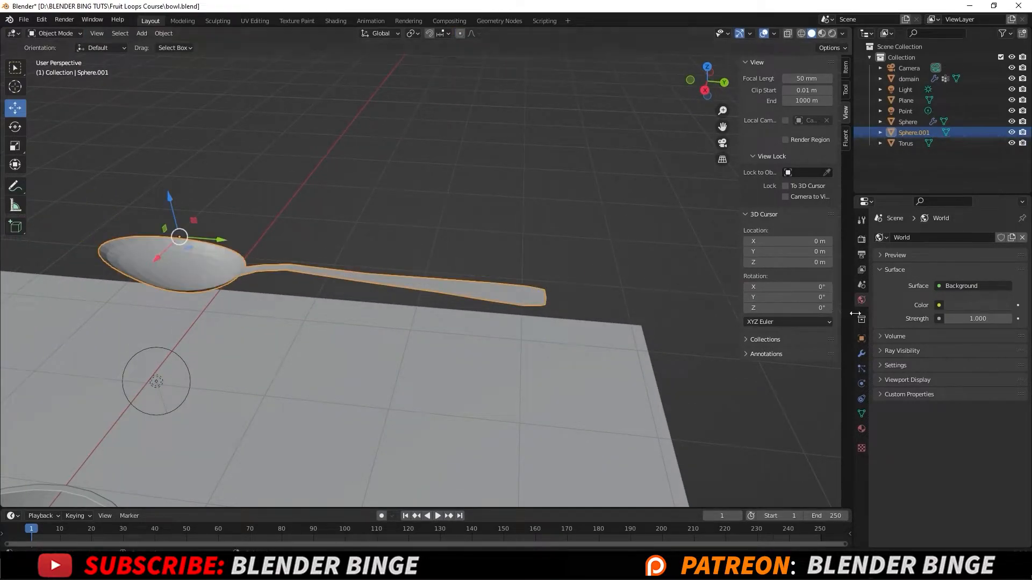
left_click(861, 354)
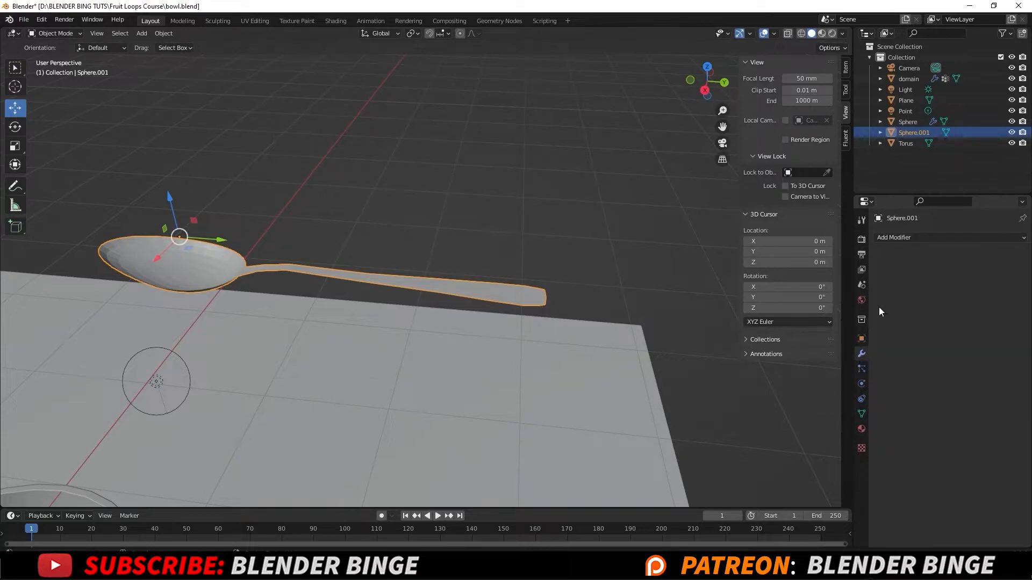
left_click(905, 237)
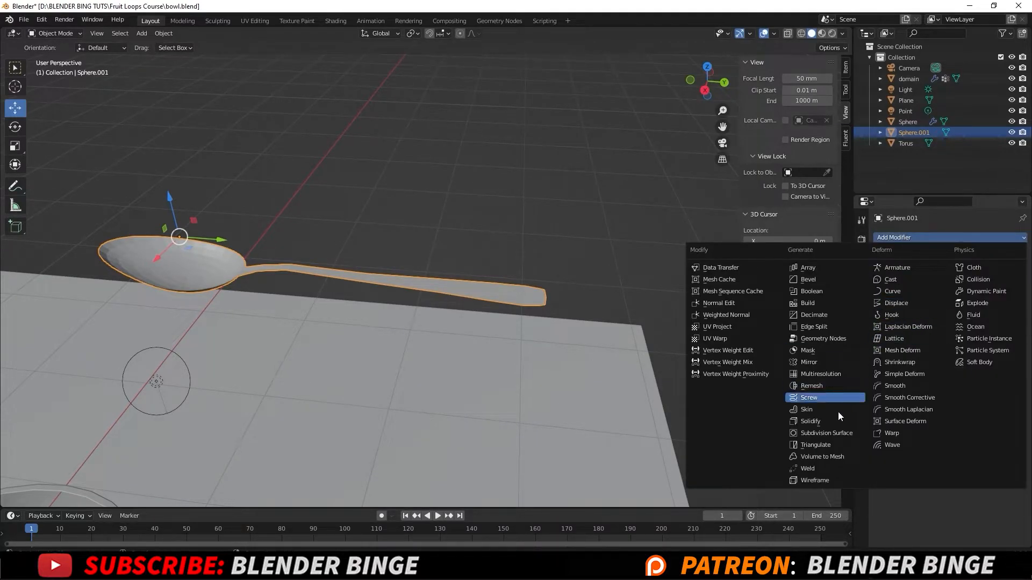
left_click(823, 421)
scroll(293, 231, "up", 2)
scroll(428, 241, "up", 2)
scroll(526, 224, "up", 2)
middle_click_drag(527, 224, 470, 226, "shift")
left_click_drag(968, 285, 940, 285)
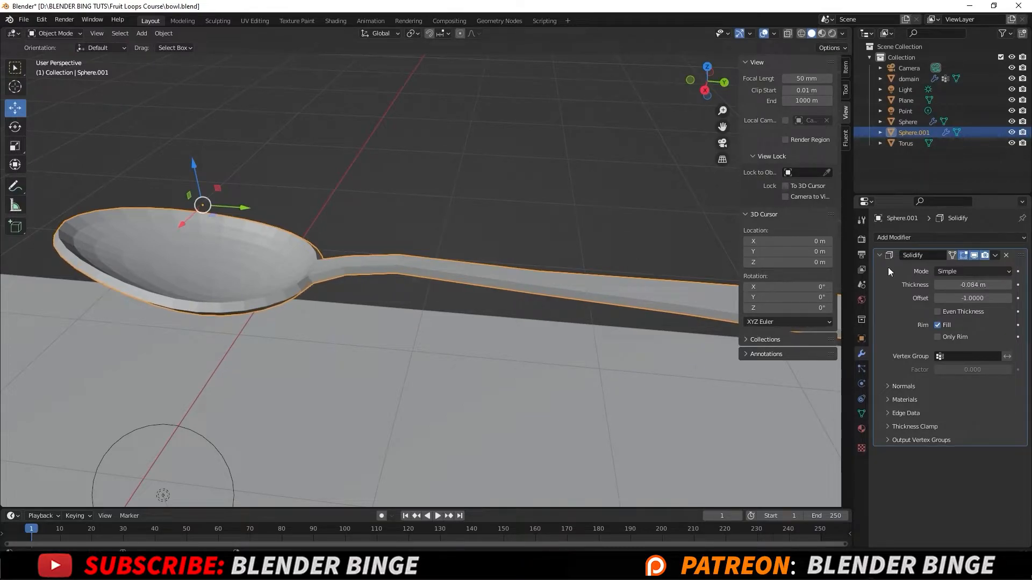
Step: Apply the Solidify modifier to the spoon
scroll(501, 155, "down", 3)
middle_click_drag(501, 197, 368, 198, "shift")
middle_click_drag(468, 263, 730, 277)
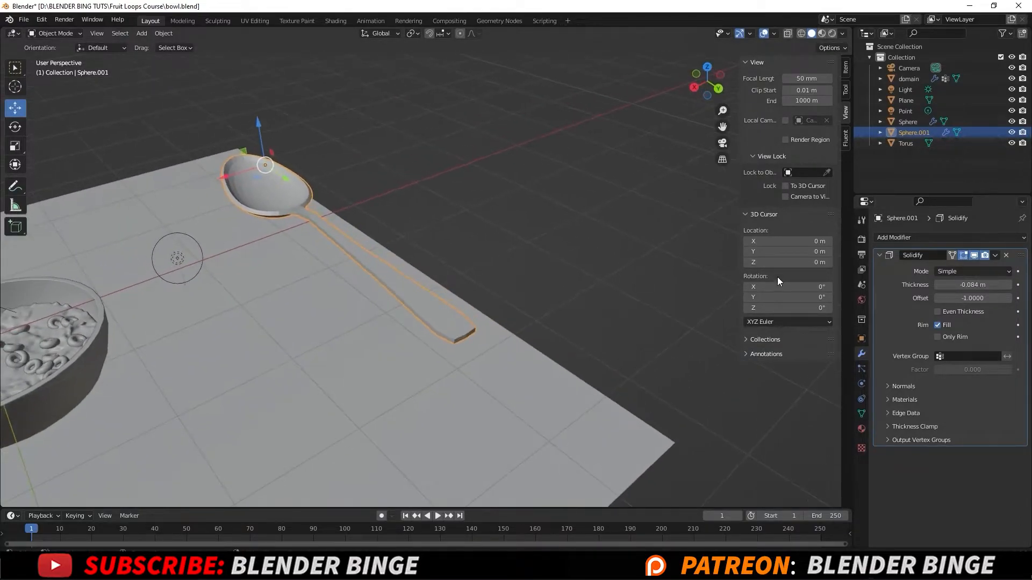
left_click(994, 256)
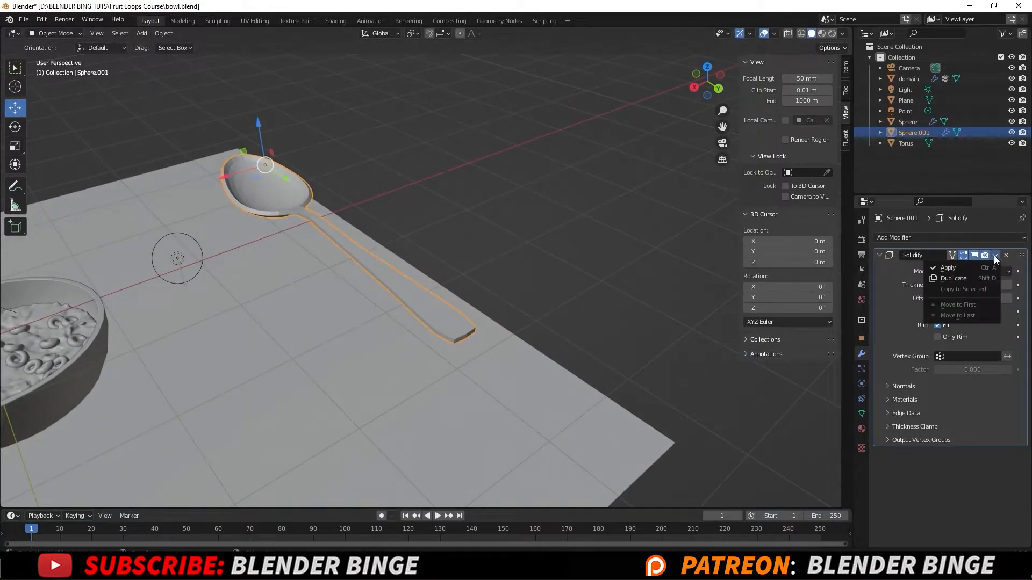
left_click(955, 267)
Step: Examine the thickened spoon from the dish's rim to the handle's tip
middle_click_drag(299, 226, 392, 232)
middle_click_drag(277, 245, 503, 143, "shift")
scroll(415, 232, "up", 2)
scroll(417, 233, "up", 2)
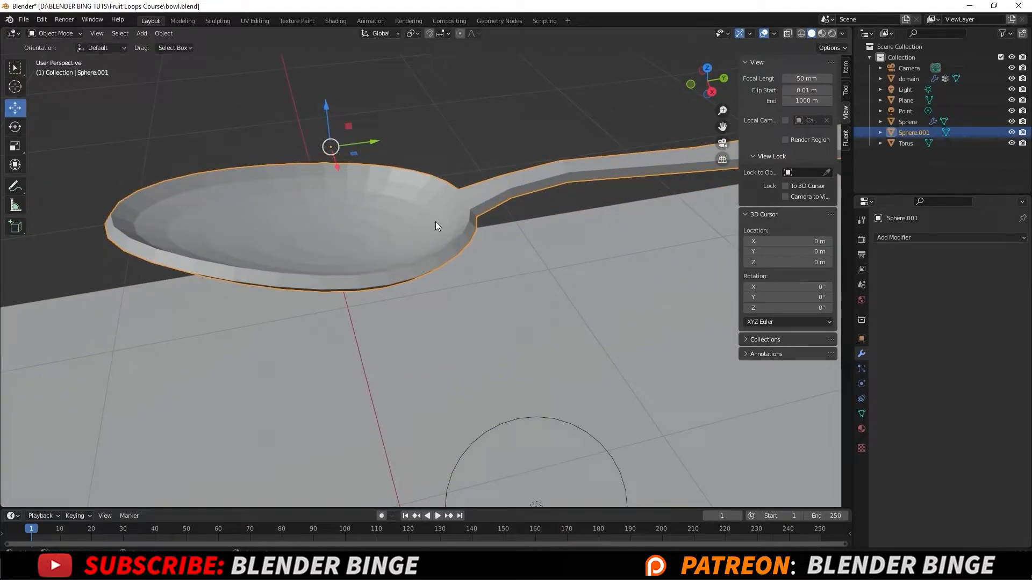
scroll(435, 222, "down", 2)
middle_click_drag(435, 222, 476, 220)
middle_click_drag(618, 328, 487, 254, "shift")
scroll(469, 243, "up", 1)
scroll(489, 233, "down", 1)
scroll(508, 263, "up", 1)
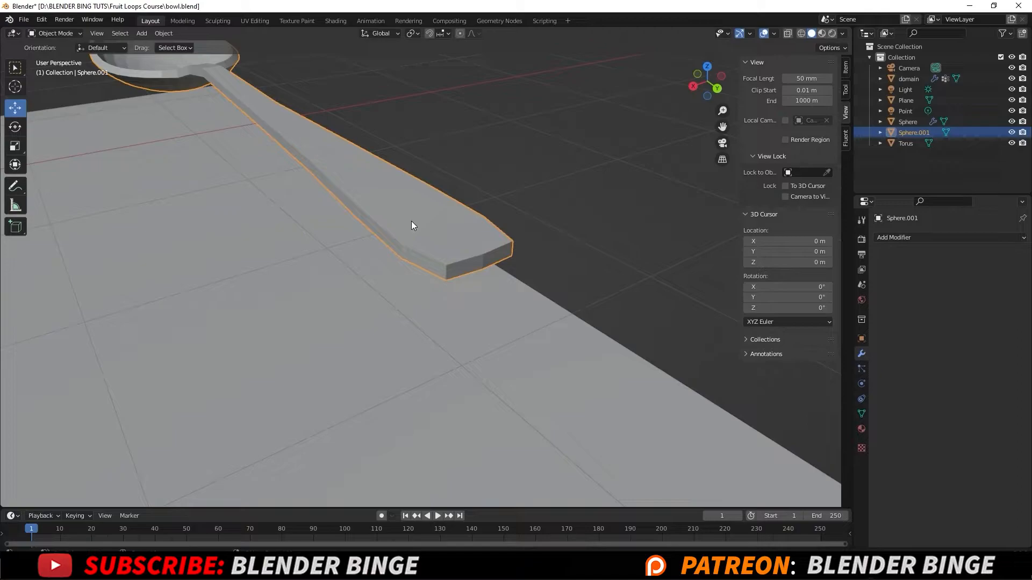
Step: Add a loop cut around the spoon's side faces near the upper edge, with a slide factor of about -0.613
key("Tab")
middle_click_drag(411, 221, 477, 282)
scroll(448, 263, "up", 2)
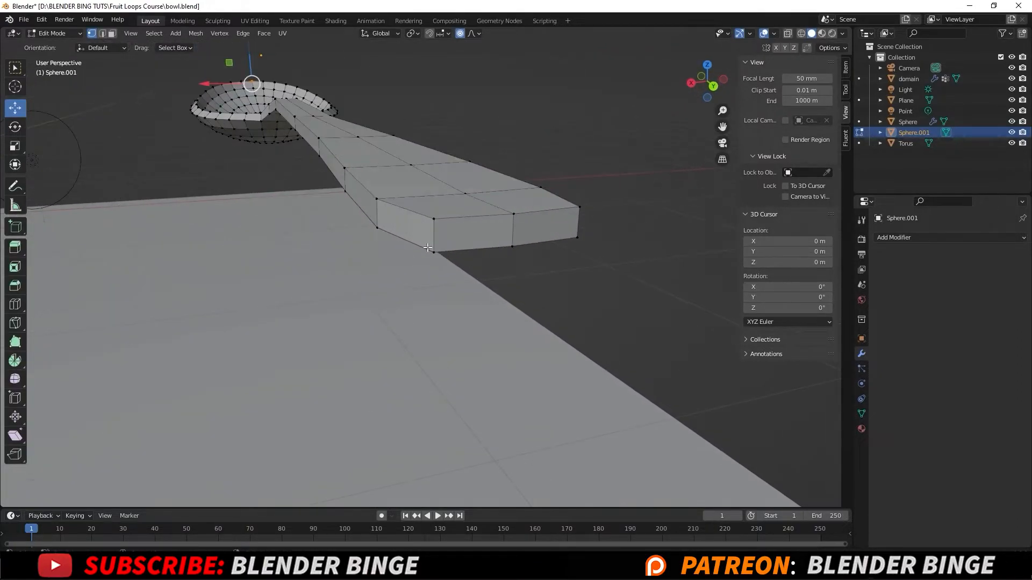
key("ctrl+r")
left_click(435, 230)
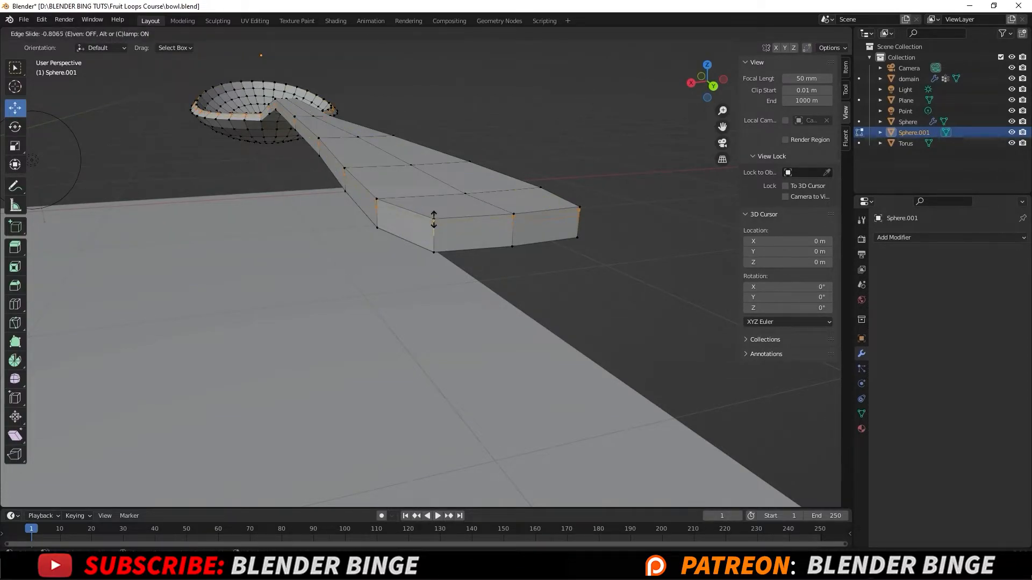
left_click(433, 222)
Step: Add a second loop cut around the spoon's side faces toward the lower edge, with a slide factor of about 0.280
key("ctrl+r")
left_click(433, 232)
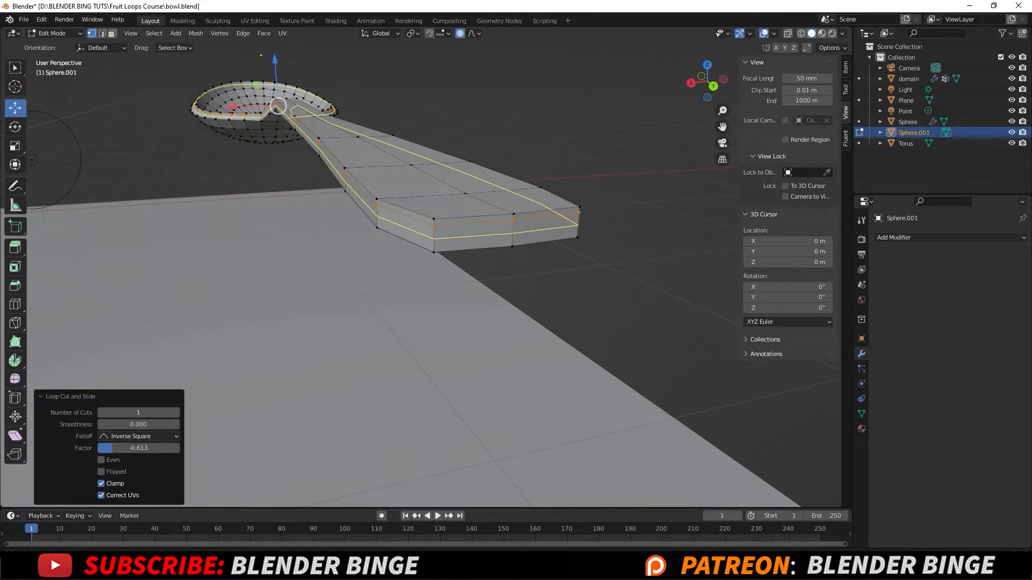
left_click(435, 240)
middle_click_drag(430, 230, 299, 124)
Step: Add a loop cut across the handle's end segment with a slide factor of about -0.165
key("ctrl+r")
left_click(434, 225)
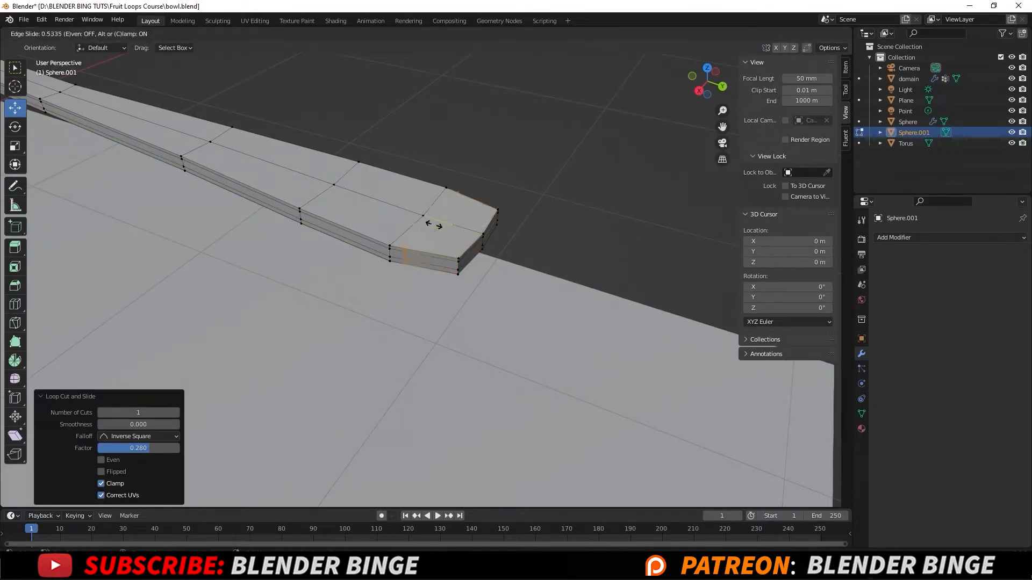
left_click(457, 224)
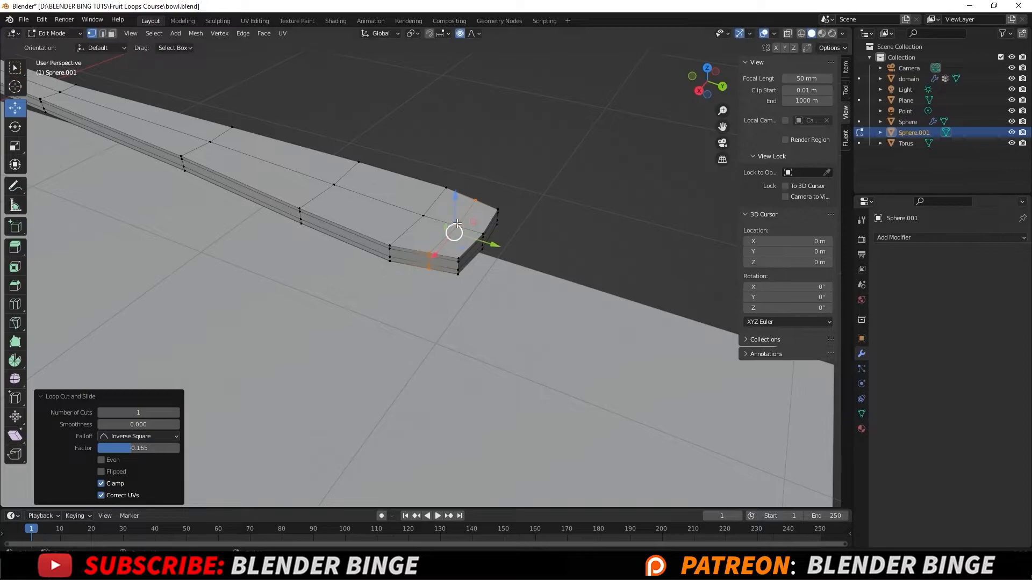
Step: Return to Object Mode and shade the spoon smooth
scroll(453, 230, "down", 5)
scroll(407, 196, "up", 2)
middle_click_drag(304, 204, 396, 209, "shift")
scroll(397, 209, "up", 3)
middle_click_drag(477, 158, 442, 264, "shift")
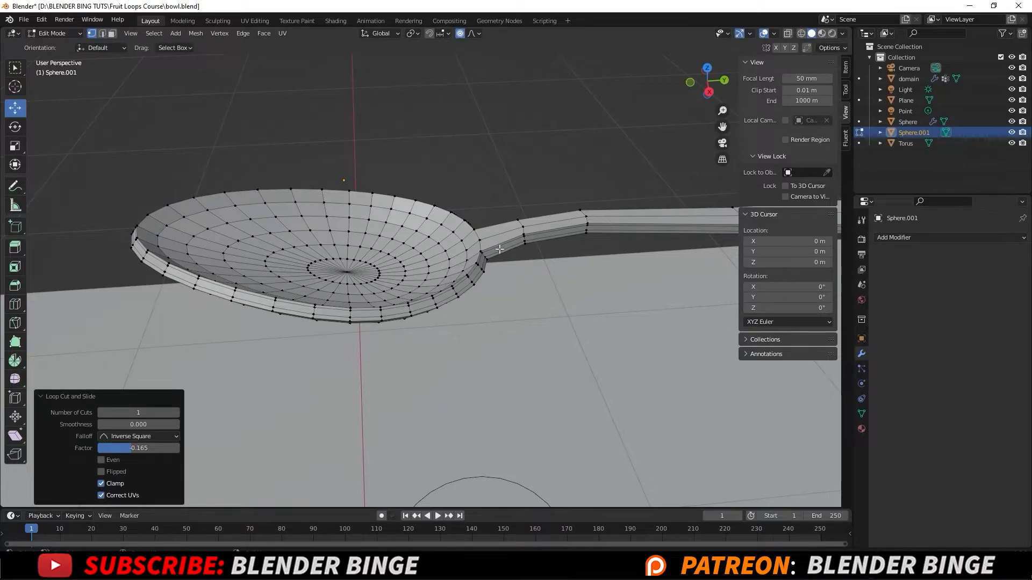
scroll(499, 249, "down", 3)
key("Tab")
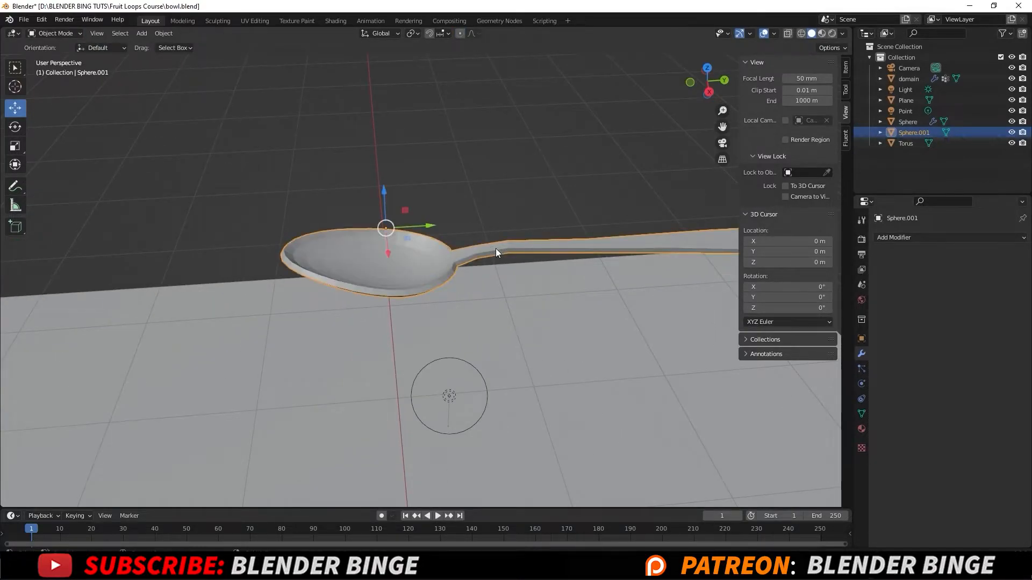
right_click(421, 265)
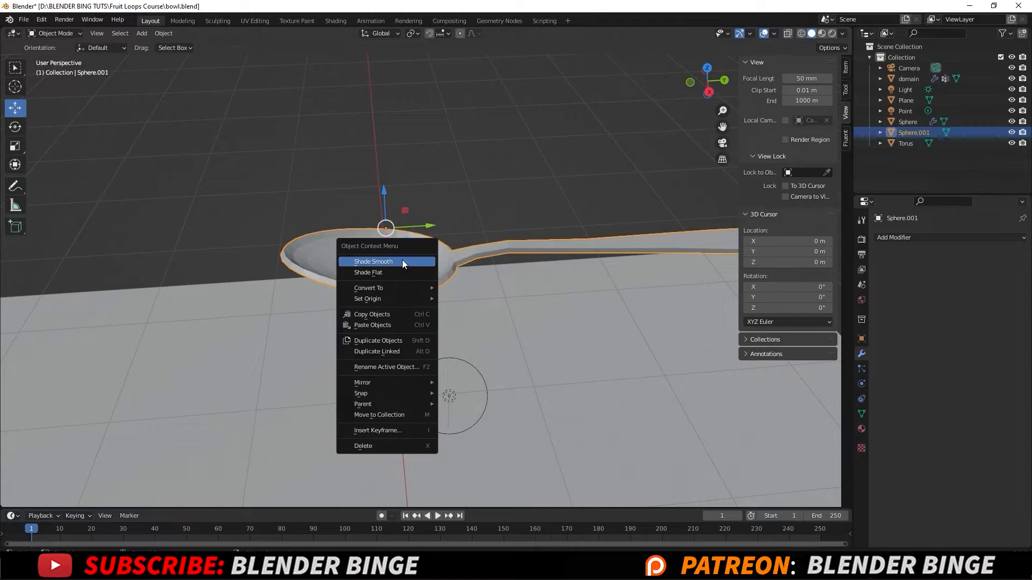
left_click(402, 261)
Step: Add a Subdivision Surface modifier to the spoon
middle_click_drag(468, 195, 548, 193)
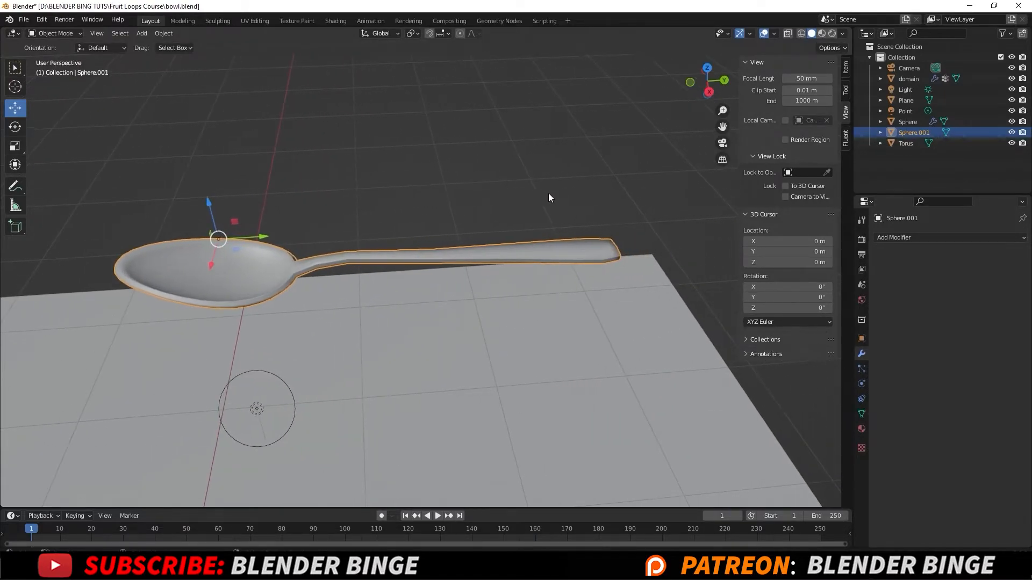
left_click(899, 237)
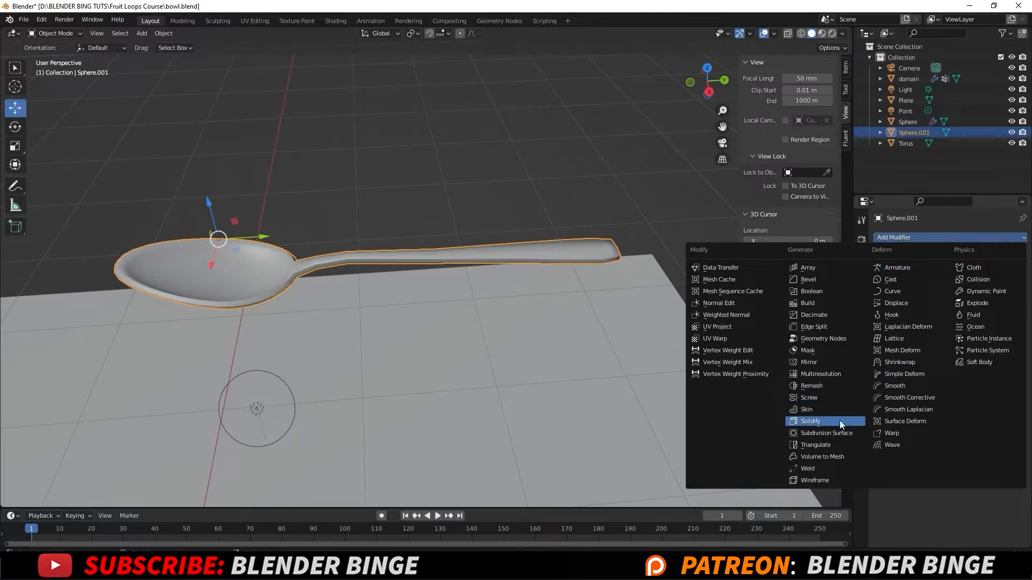
left_click(823, 434)
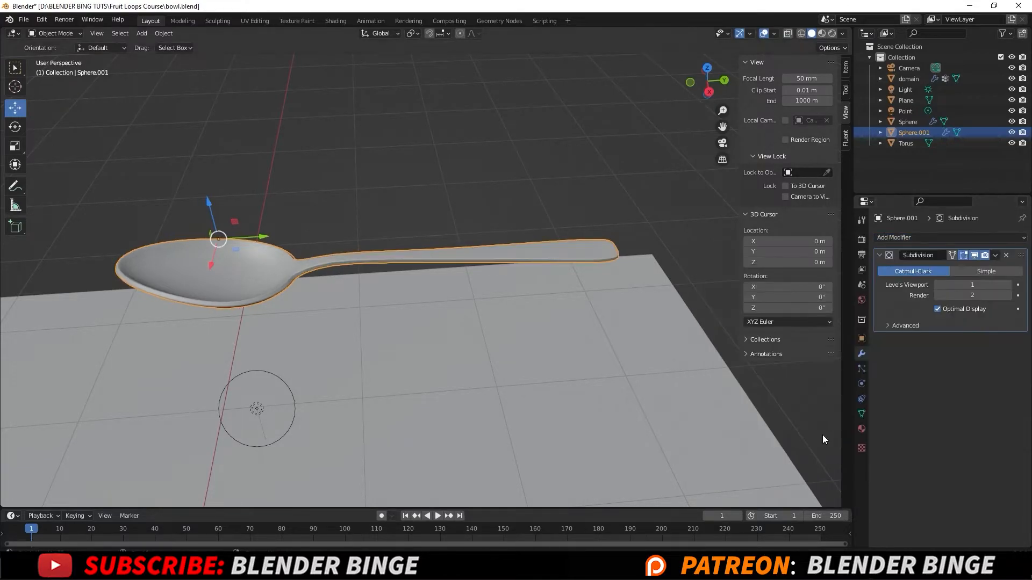
scroll(449, 247, "up", 2)
middle_click_drag(447, 244, 356, 240)
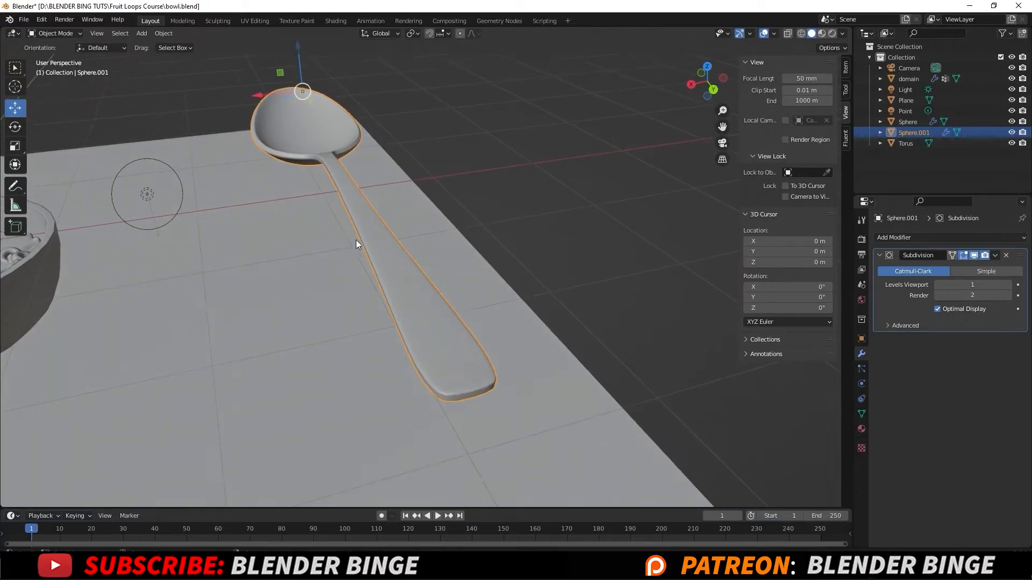
Step: Raise the Subdivision modifier's viewport level by one and apply the modifier
left_click(1009, 284)
left_click(995, 256)
left_click(961, 267)
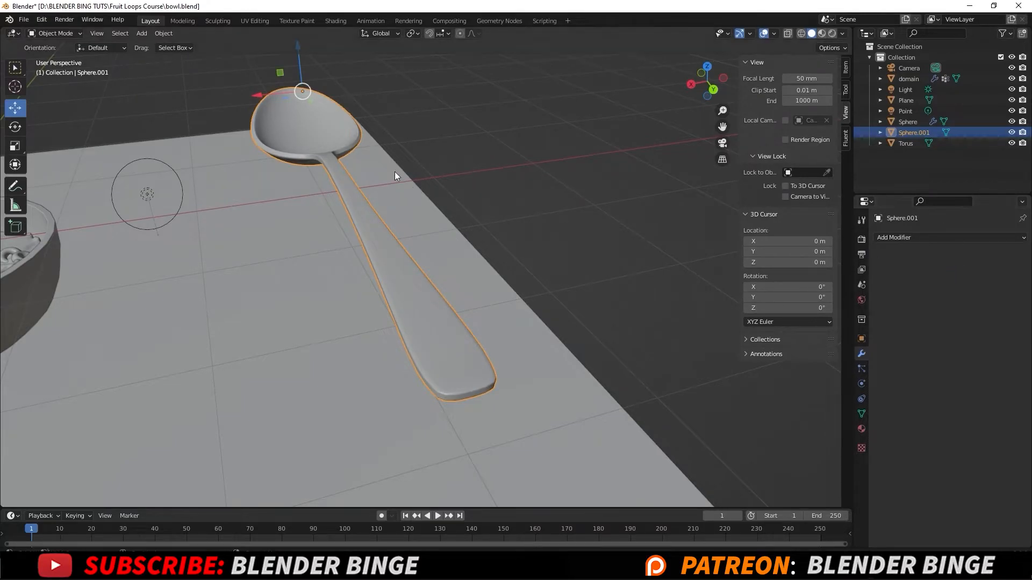
Step: Move the spoon about 2.562 m along X so it sits above the cereal bowl
scroll(387, 171, "down", 6)
middle_click_drag(378, 169, 275, 246)
left_click_drag(345, 189, 197, 228)
Step: Rotate the spoon about 30.8° around the global X axis and scale it down by a factor of about 0.579
middle_click_drag(198, 226, 366, 216)
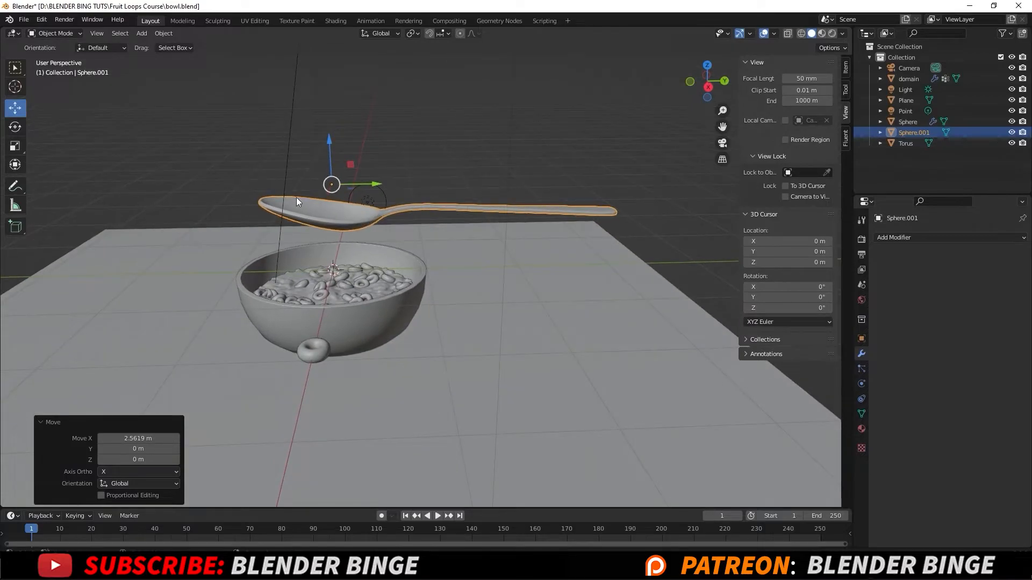
left_click(16, 129)
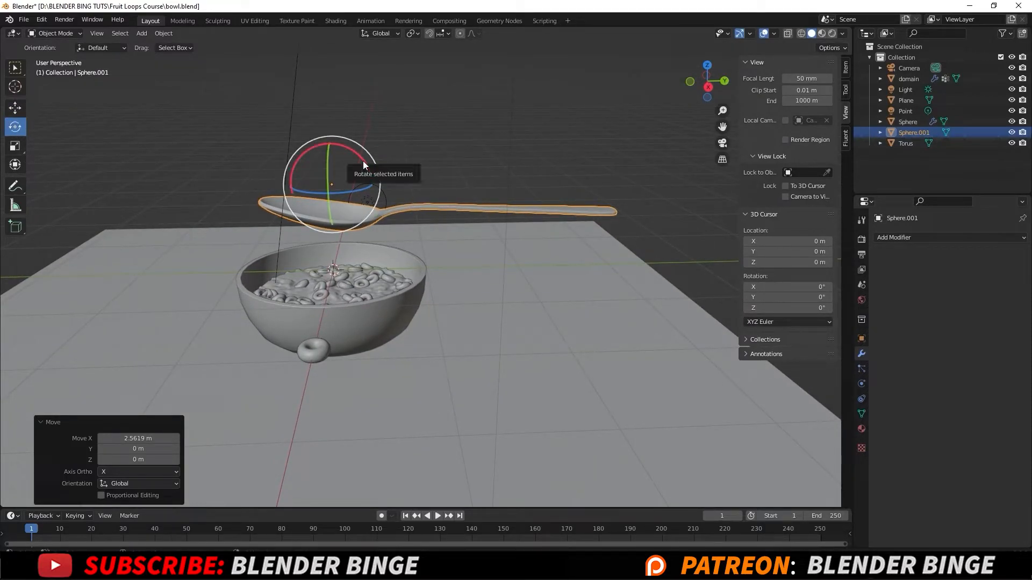
left_click_drag(363, 160, 345, 144)
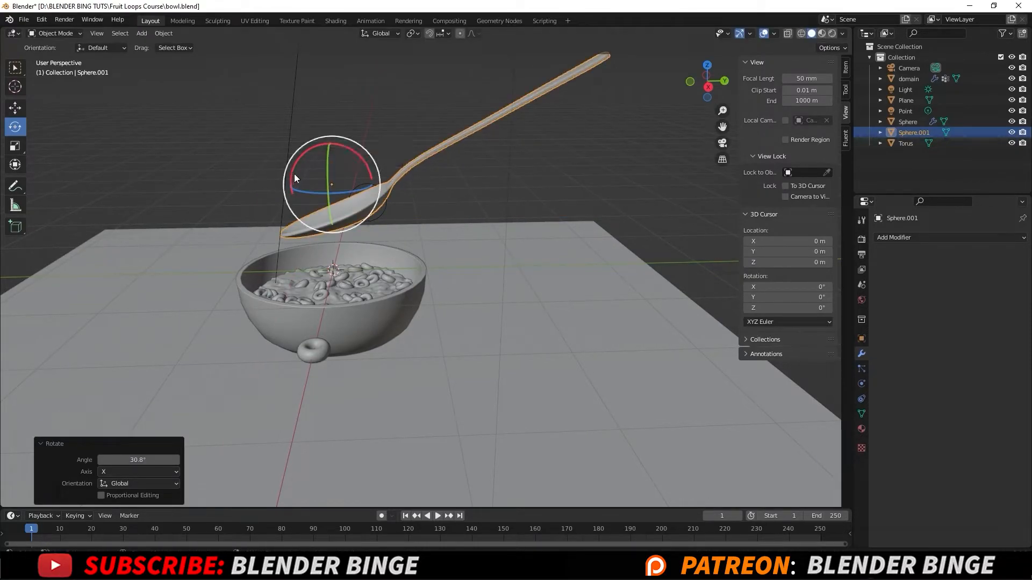
key("s")
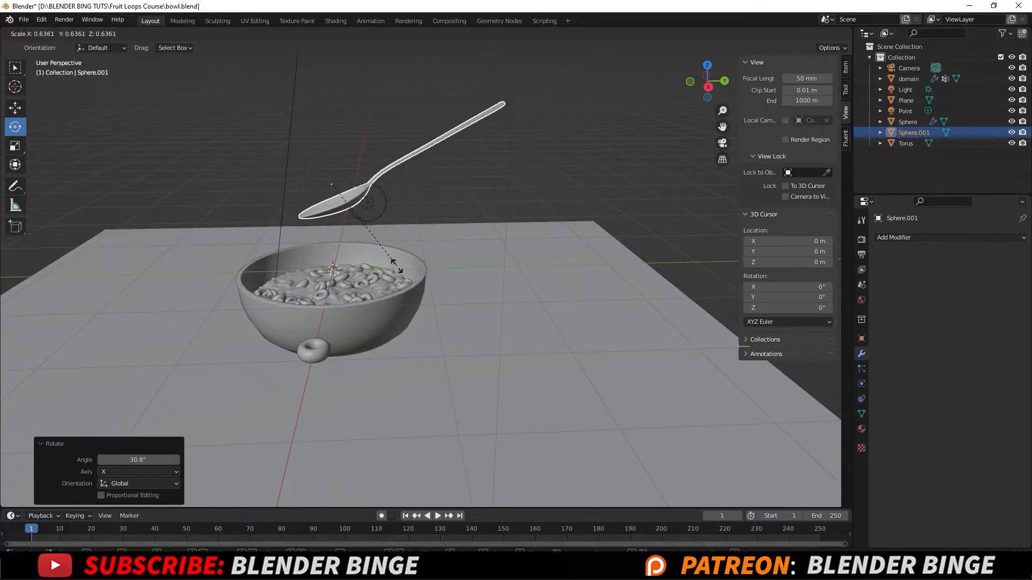
left_click(413, 287)
mouse_move(357, 208)
middle_mouse_down()
mouse_move(417, 254)
mouse_move(360, 214)
middle_mouse_up()
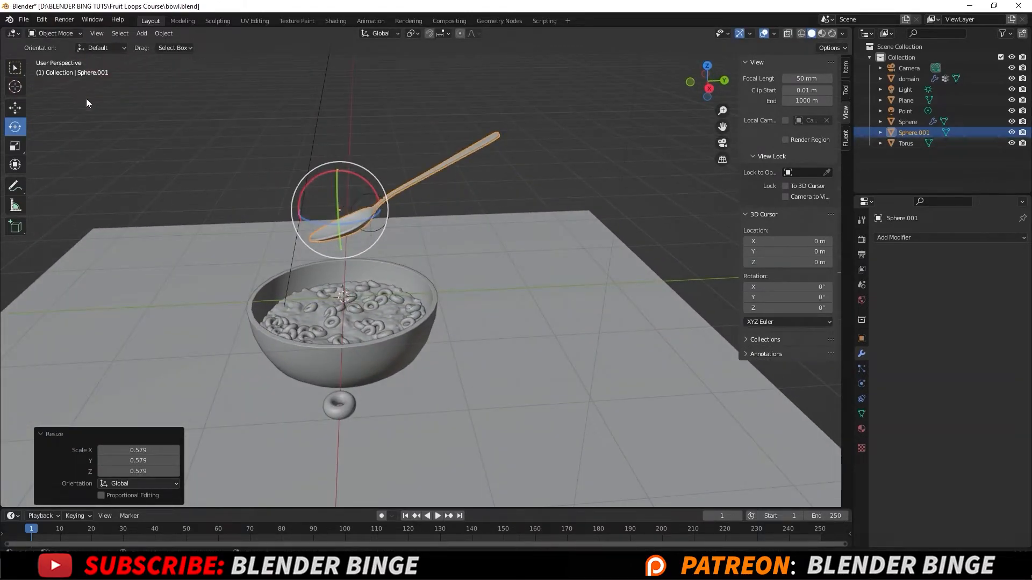
Step: Lower the spoon about 0.914 m along Z into the cereal bowl and check it through the camera
left_click(16, 106)
left_click_drag(334, 170, 359, 248)
middle_click_drag(434, 275, 367, 269)
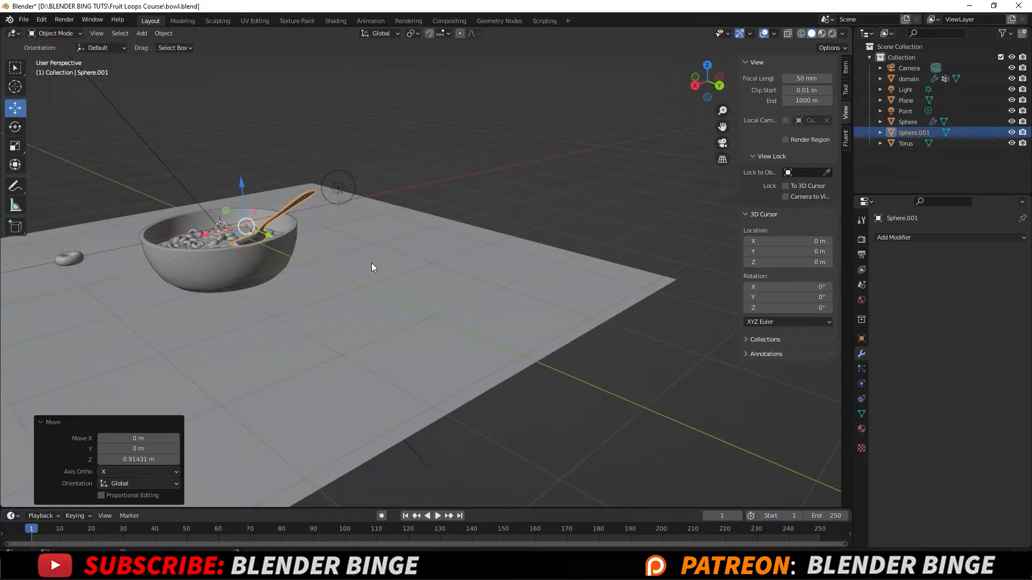
key("KP_0")
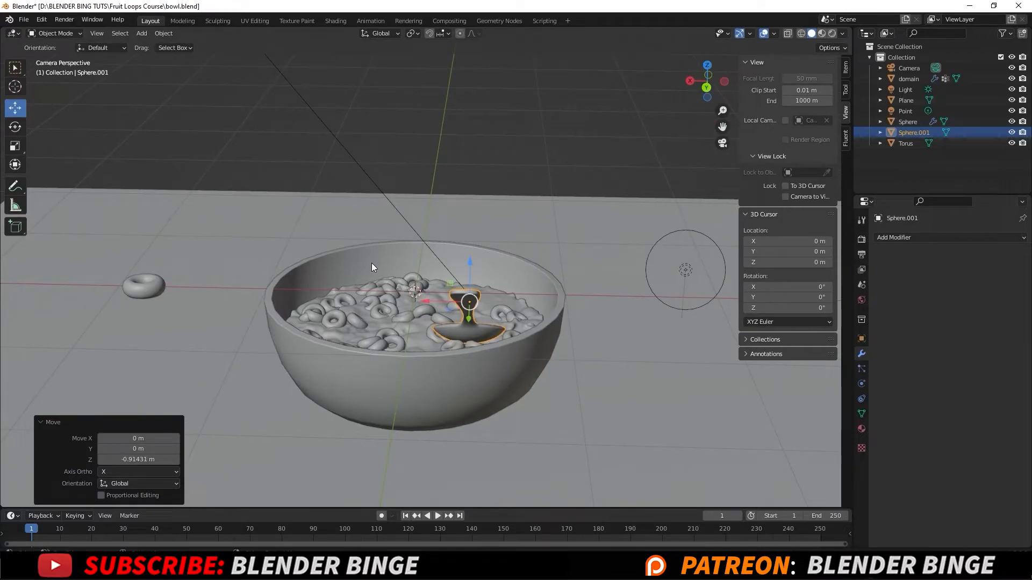
Step: Rotate the spoon about 102° around the global Z axis so its handle extends sideways over the bowl's rim
middle_click_drag(458, 272, 492, 283)
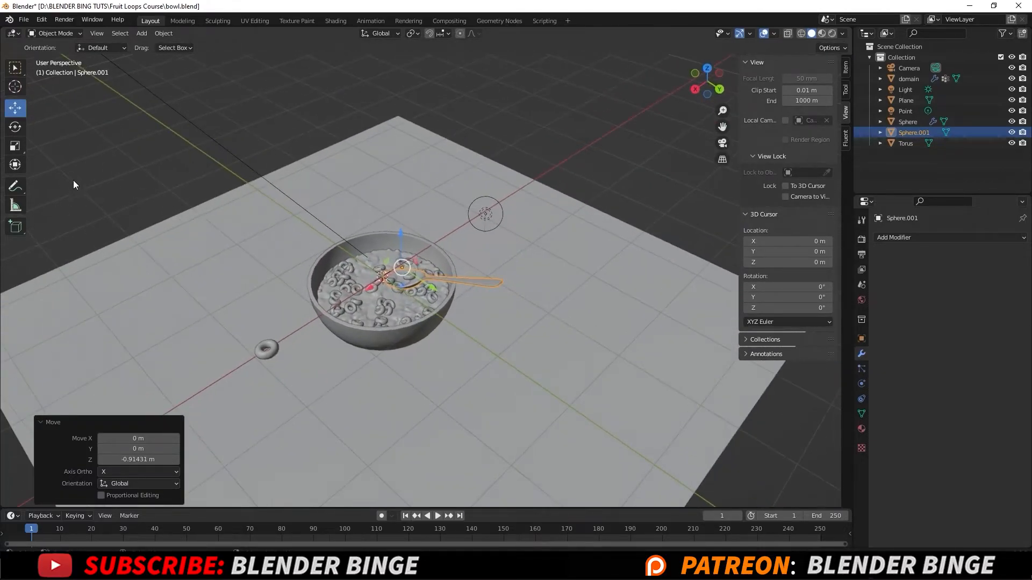
left_click(15, 127)
left_click_drag(398, 292, 479, 274)
middle_click_drag(480, 274, 492, 298)
scroll(491, 297, "up", 4)
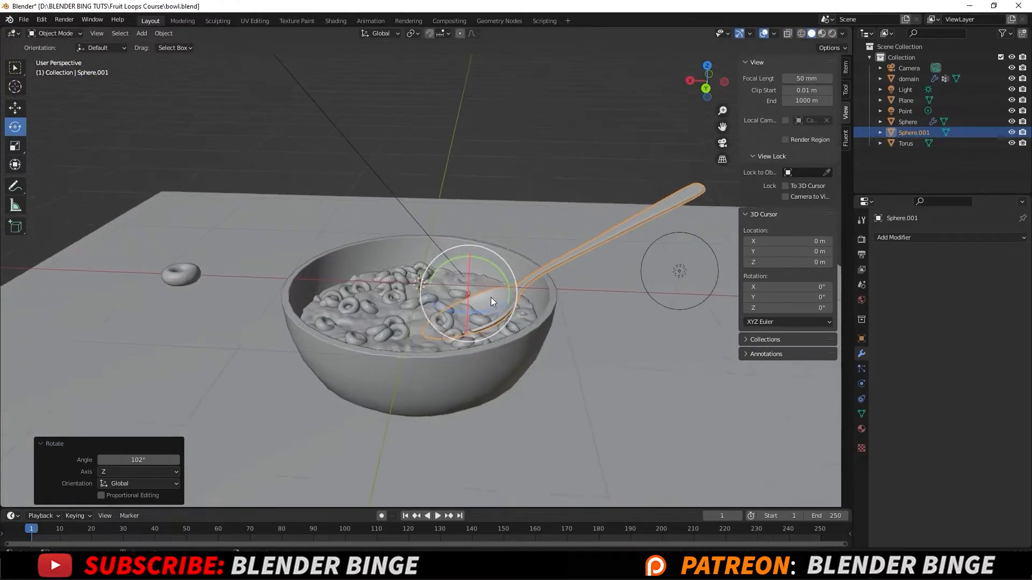
middle_click_drag(569, 297, 491, 302)
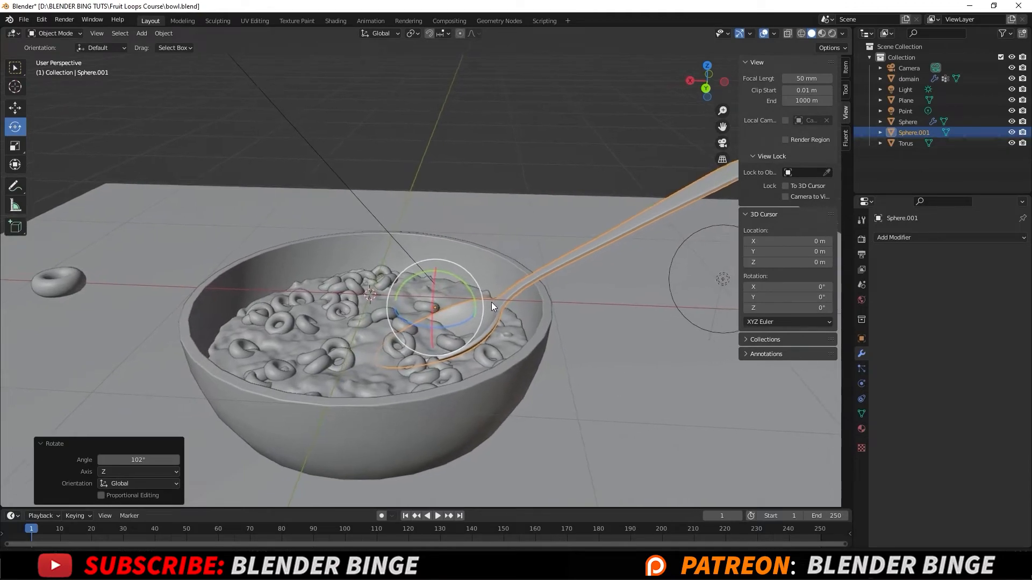
Step: Move the spoon about 0.391 m along X and -0.133 m along Z, and scale it by about 0.892
left_click(15, 108)
left_click_drag(414, 289, 345, 308)
middle_click_drag(415, 346, 445, 318)
key("s")
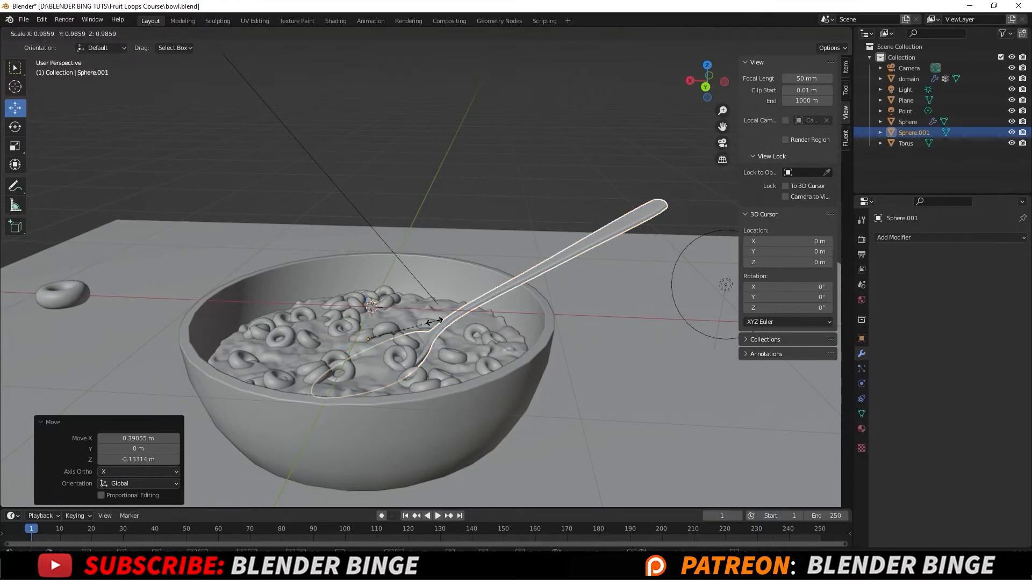
left_click(356, 319)
middle_click_drag(356, 320, 478, 330)
scroll(537, 300, "down", 1)
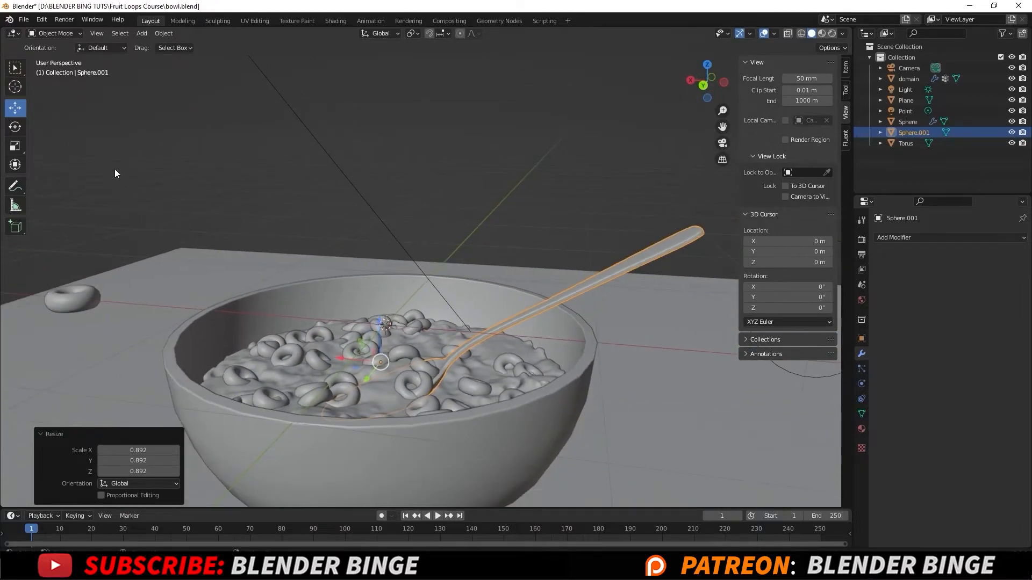
Step: Tilt the spoon around the global Y axis so its handle lies lower over the bowl's rim, and deselect it
left_click(11, 126)
middle_click_drag(427, 263, 369, 317)
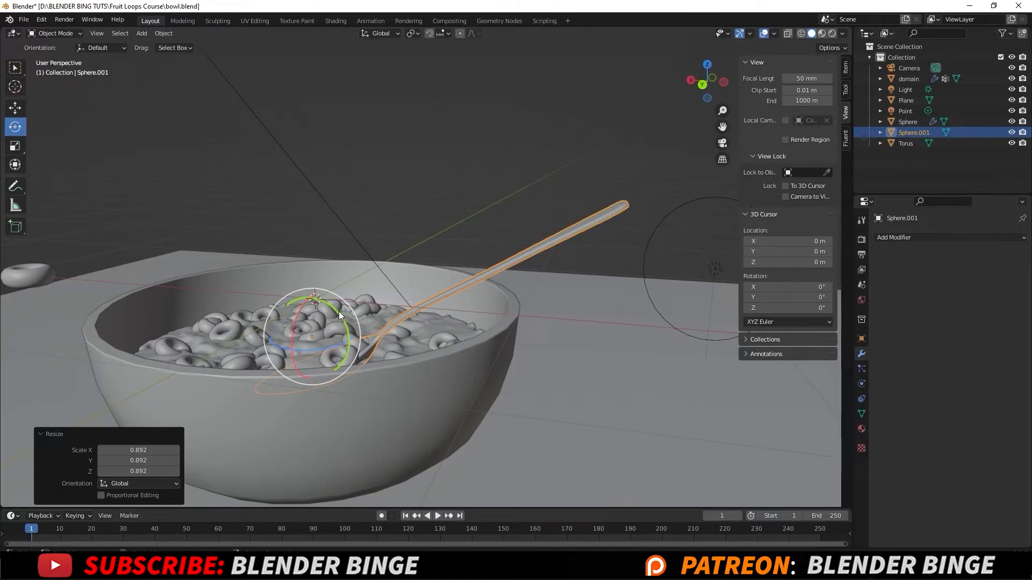
left_click_drag(344, 298, 329, 258)
left_click(362, 233)
middle_click_drag(362, 234, 408, 259)
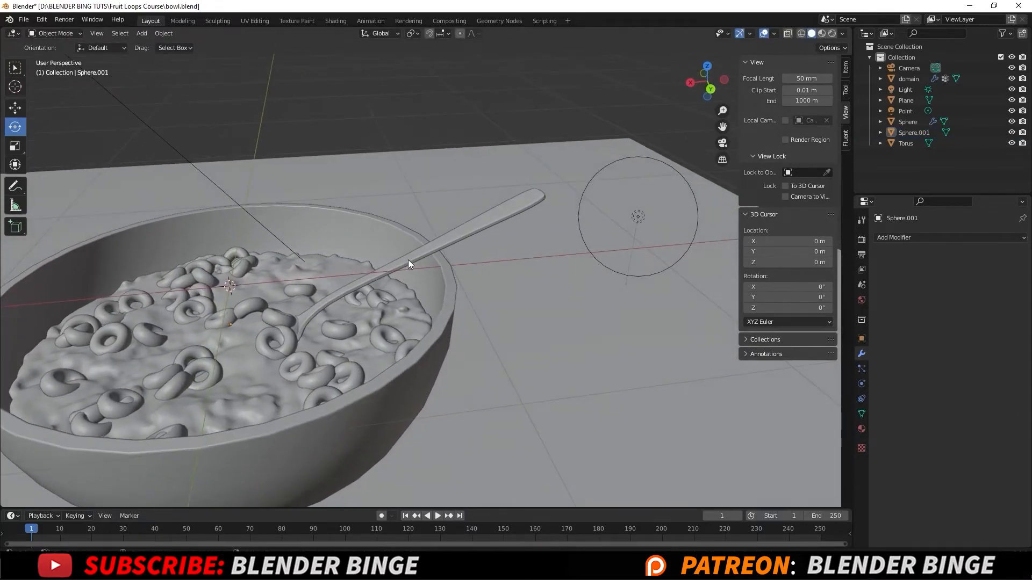
Step: Shift the spoon about -0.070 m along X and raise it about 0.046 m along Z
left_click(343, 296)
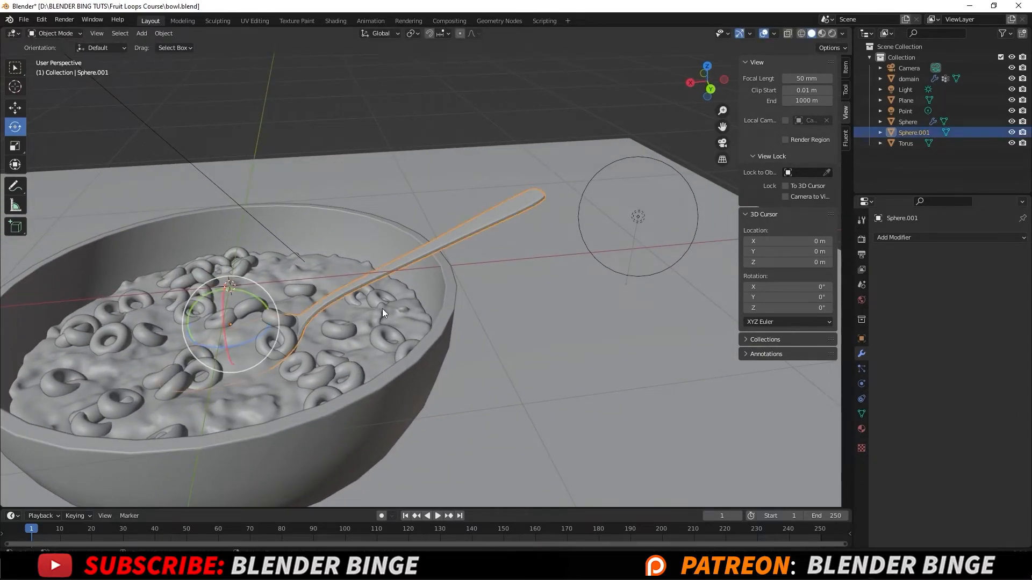
left_click(16, 108)
left_click_drag(206, 310, 222, 298)
middle_click_drag(391, 285, 364, 280)
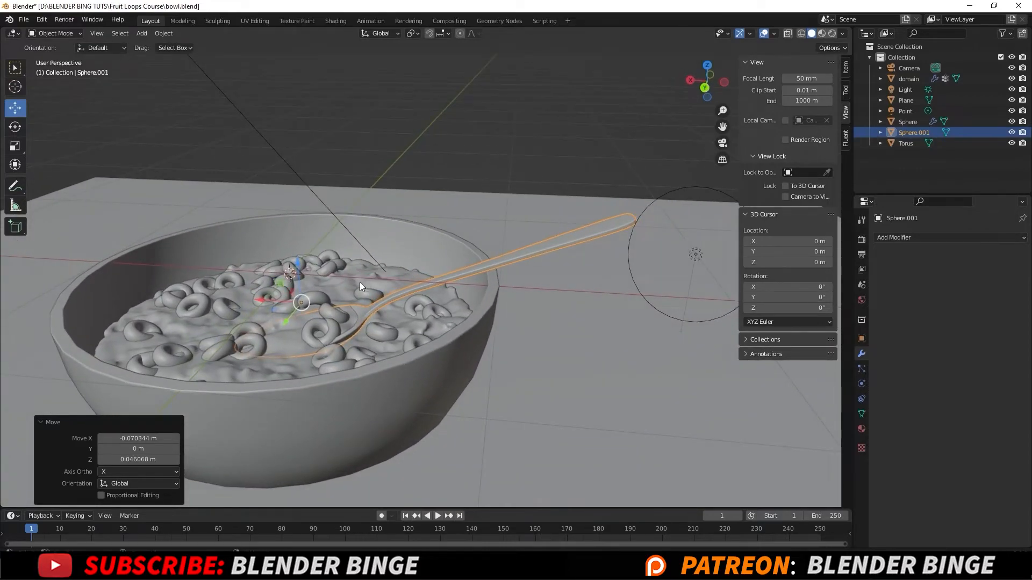
Step: Inspect the bowl and spoon through the camera in Rendered shading with nothing selected
left_click(833, 34)
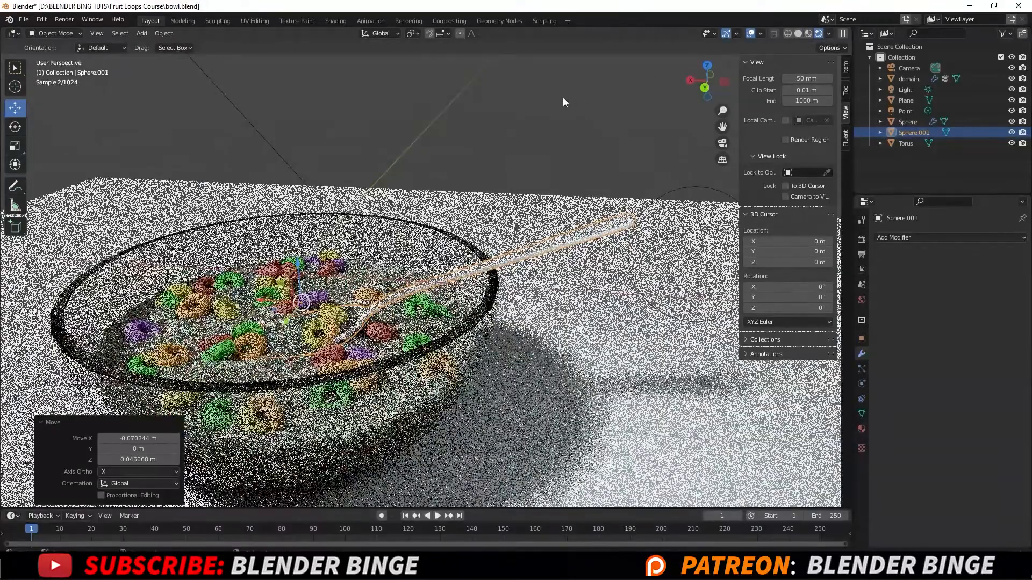
key("KP_0")
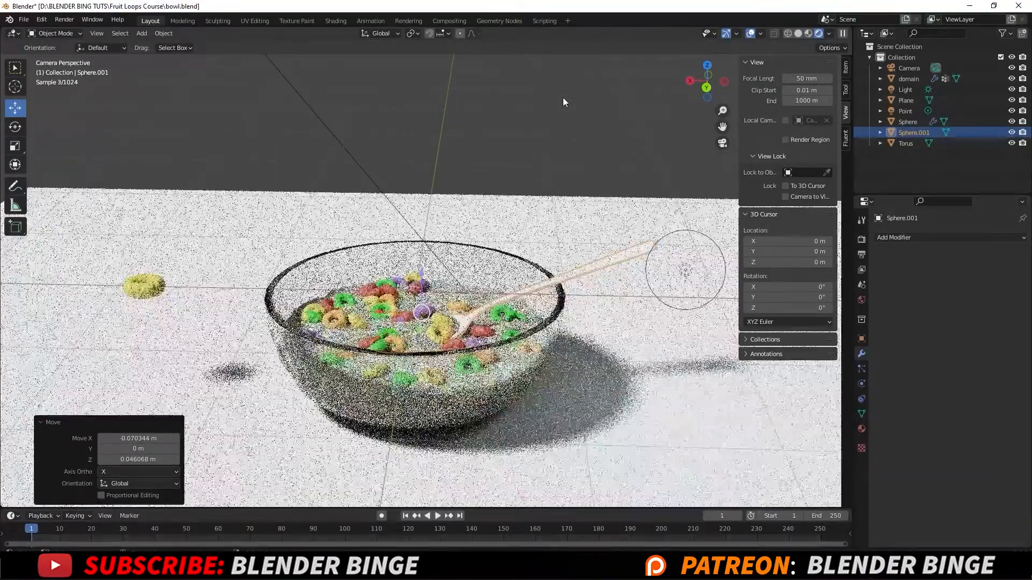
key("alt+a")
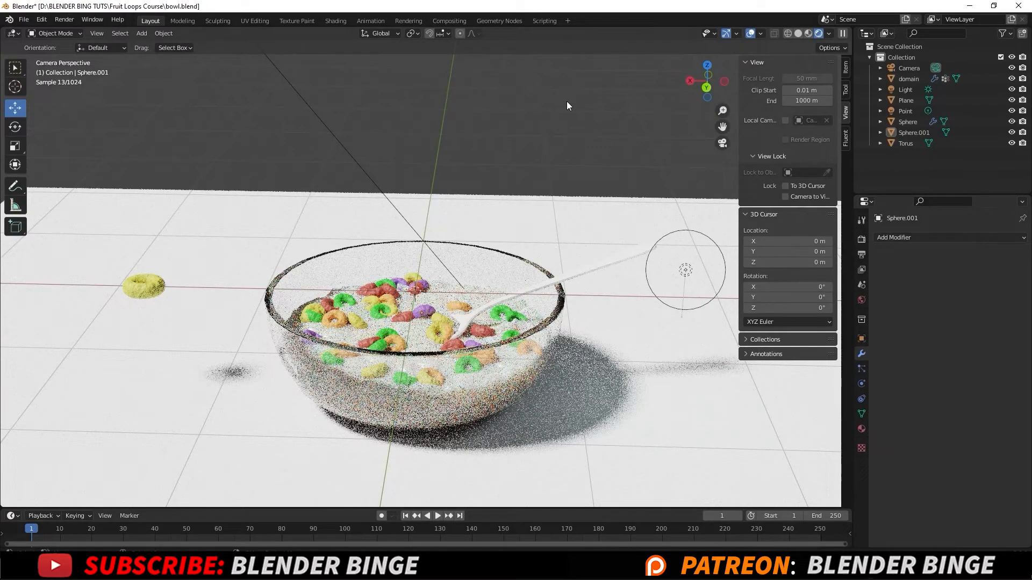
middle_click_drag(587, 140, 511, 129, "shift")
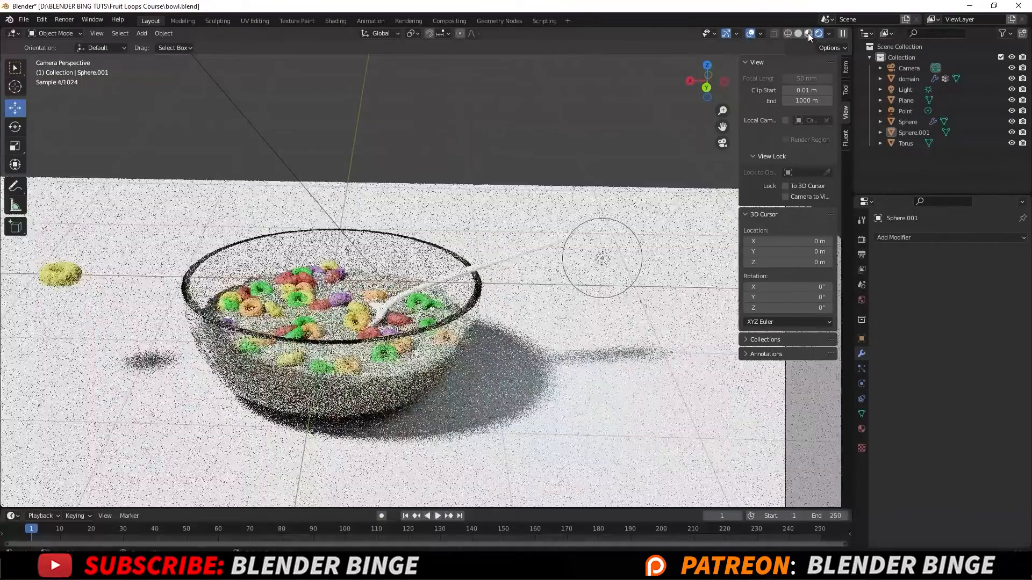
Step: Switch the viewport to Material Preview and give the spoon a new material named SPOON_SHADER
left_click(808, 34)
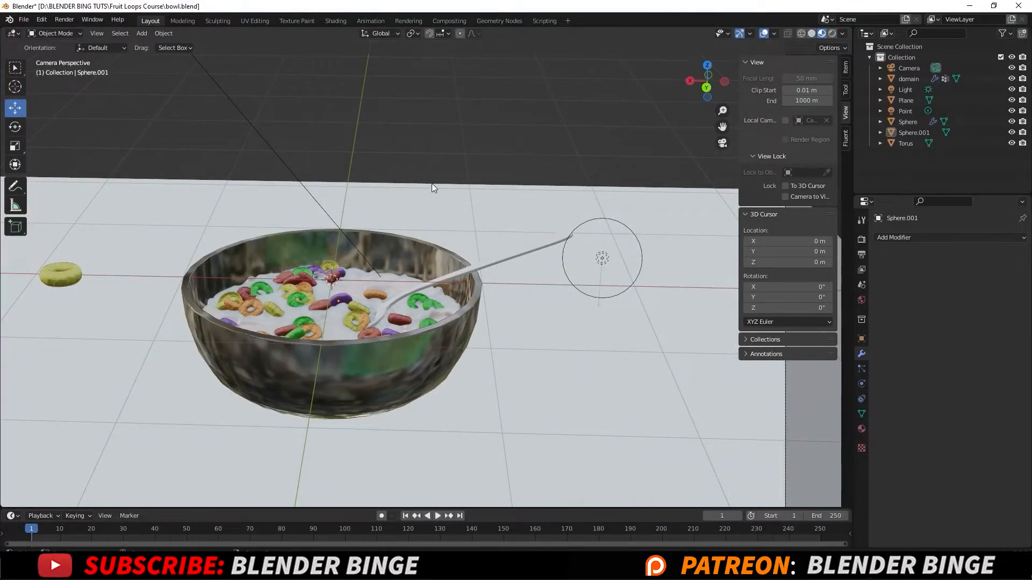
key("KP_0")
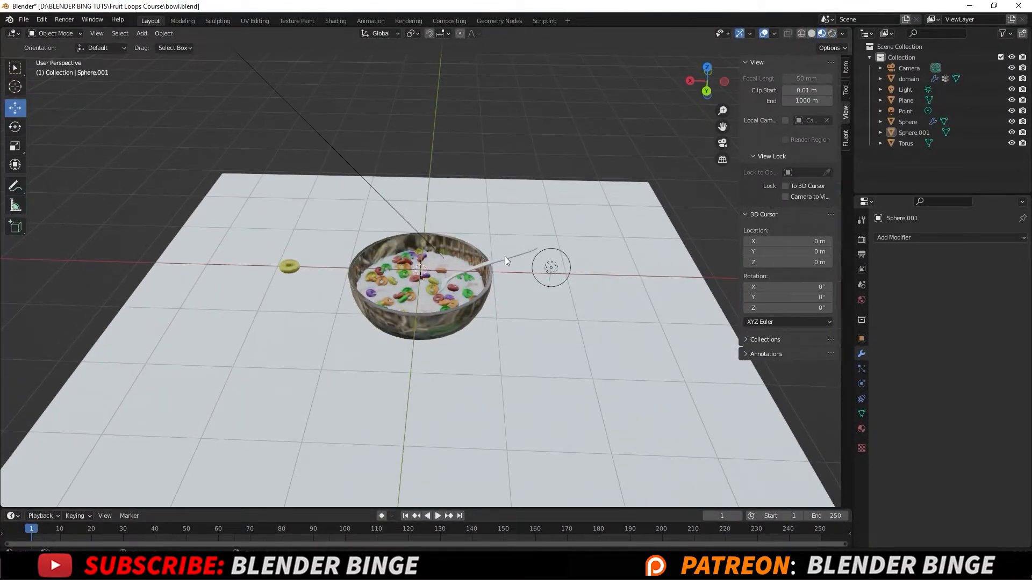
left_click(505, 257)
key("KP_Decimal")
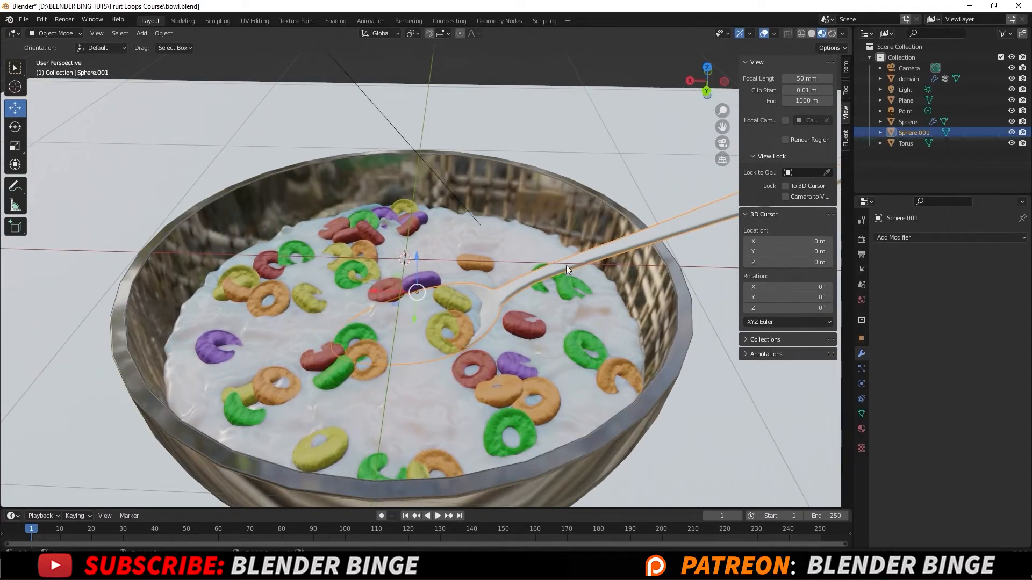
middle_click_drag(566, 265, 323, 241)
left_click(861, 428)
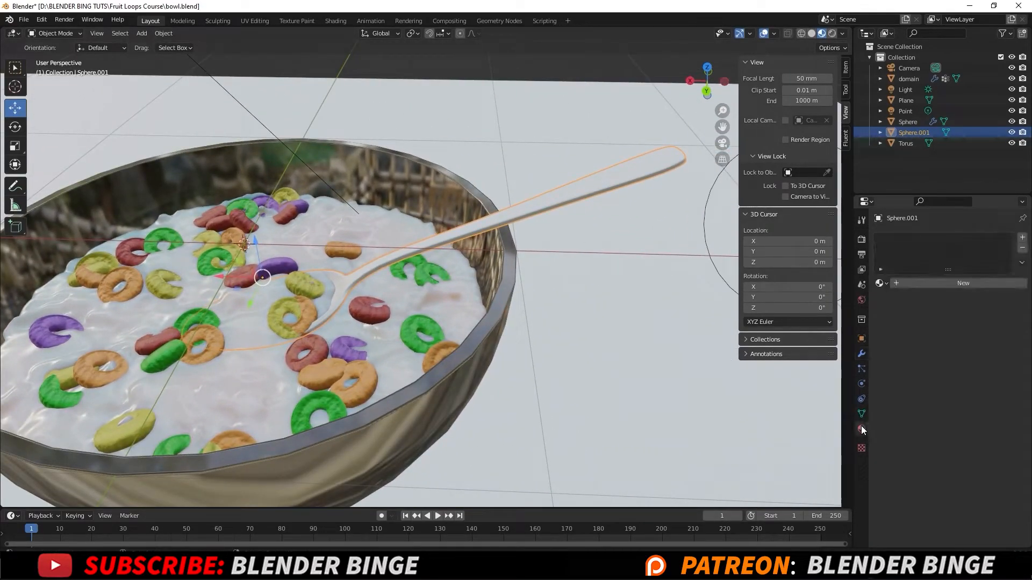
left_click(944, 283)
left_click(923, 281)
type("SP")
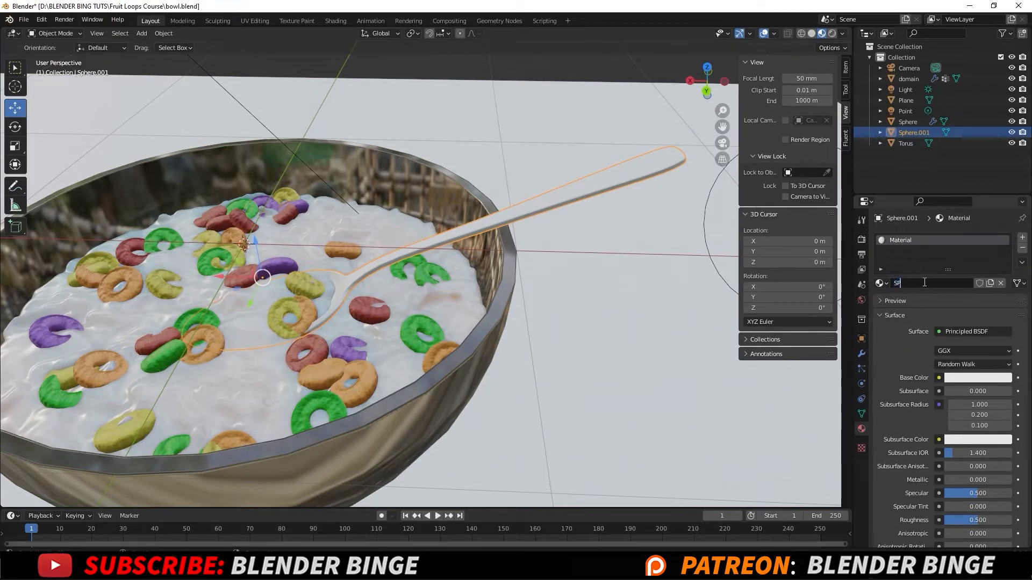
type("OON SHADER")
key("Return")
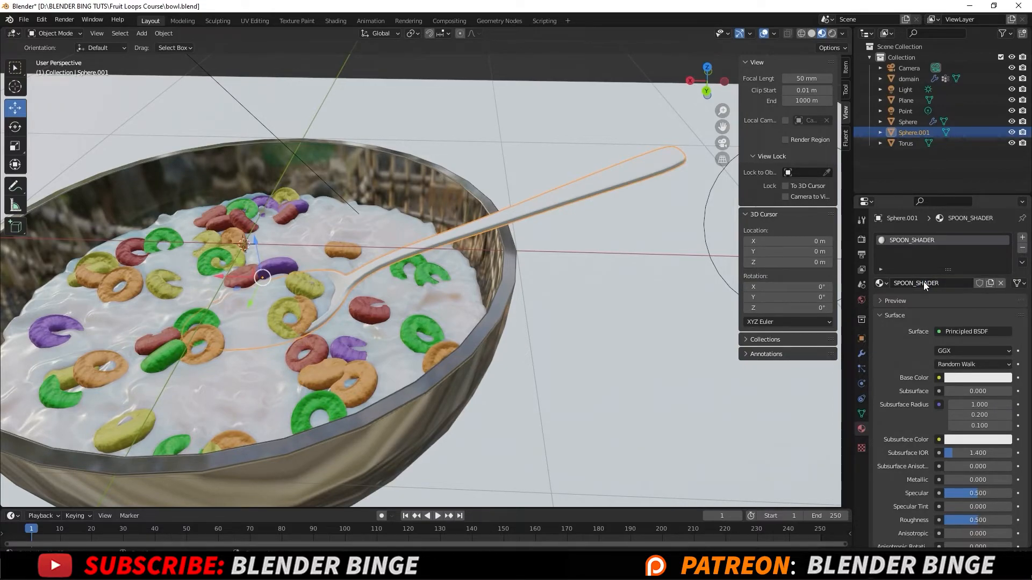
Step: Darken the spoon material's base color to mid grey, with Metallic 0.898, Specular 0.657 and Roughness 0.240
left_click(963, 380)
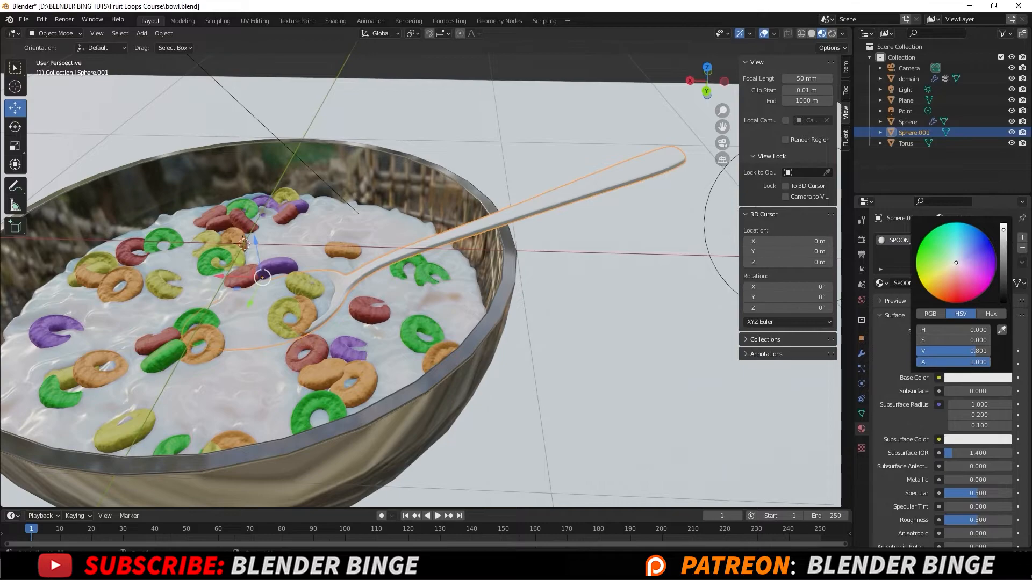
left_click_drag(1004, 233, 1003, 267)
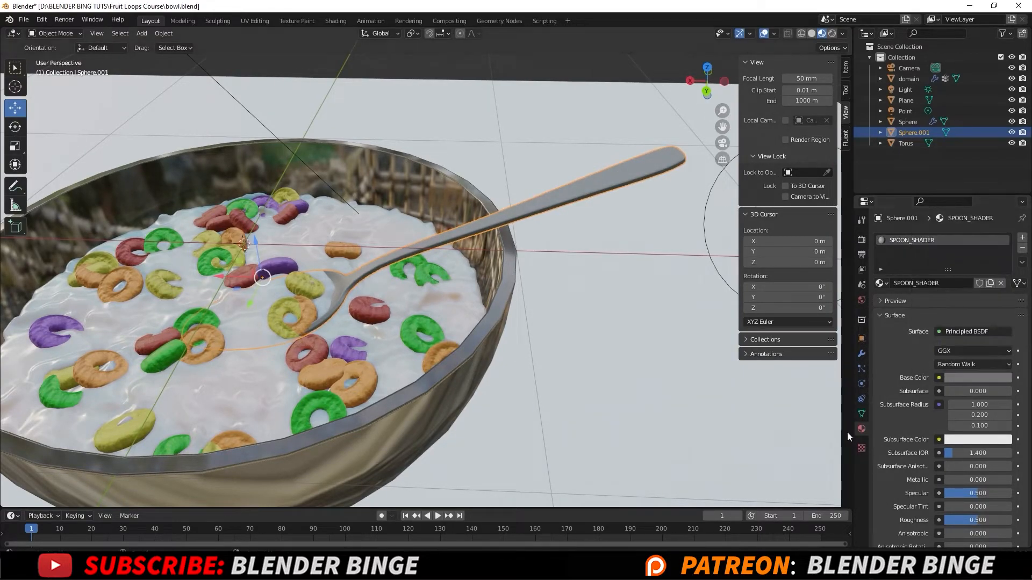
left_click_drag(959, 480, 1005, 480)
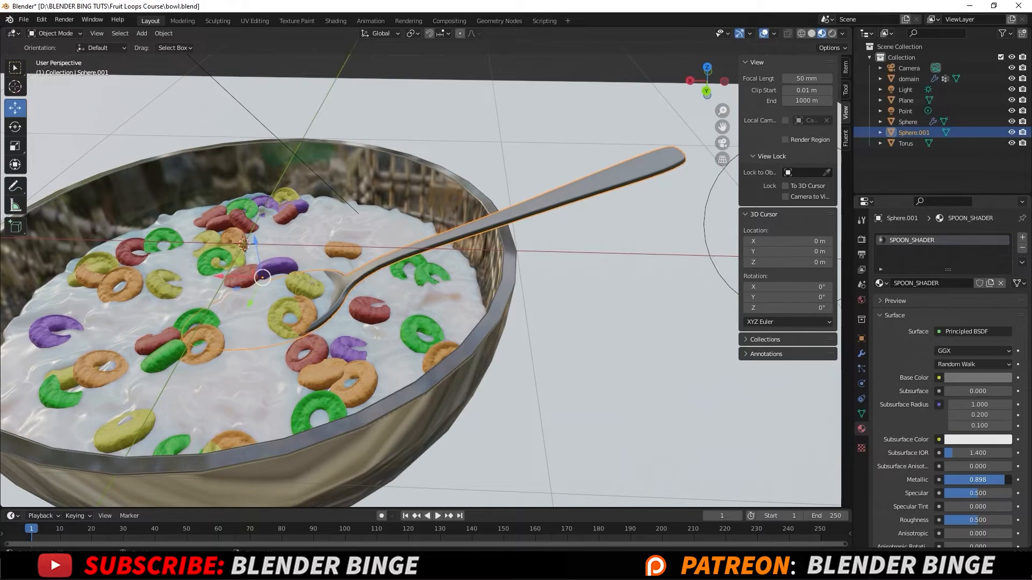
mouse_move(976, 493)
left_mouse_down()
mouse_move(988, 494)
mouse_move(957, 521)
left_mouse_up()
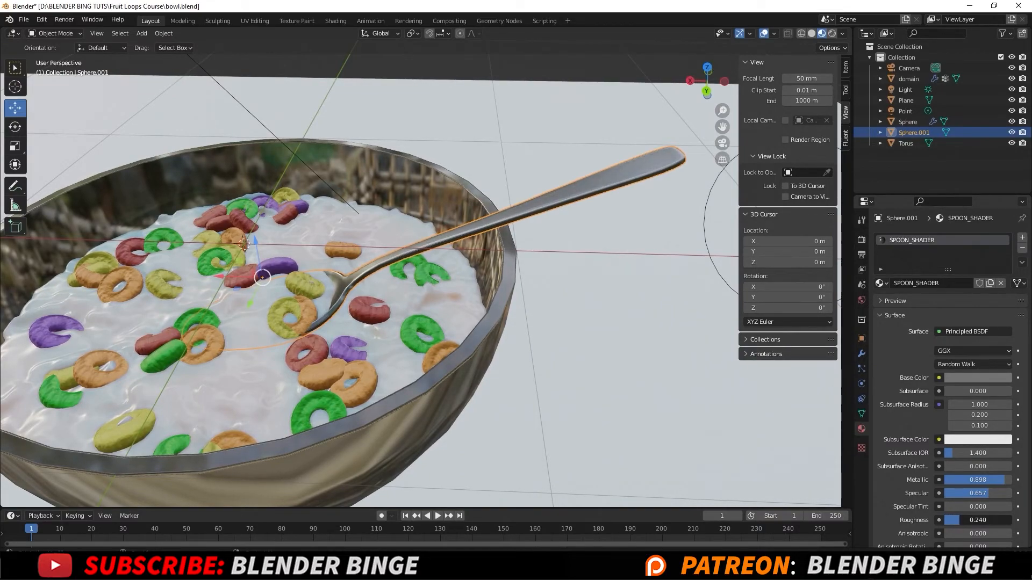
Step: Examine the metallic spoon in Rendered shading with nothing selected, including from the camera view
left_click(832, 34)
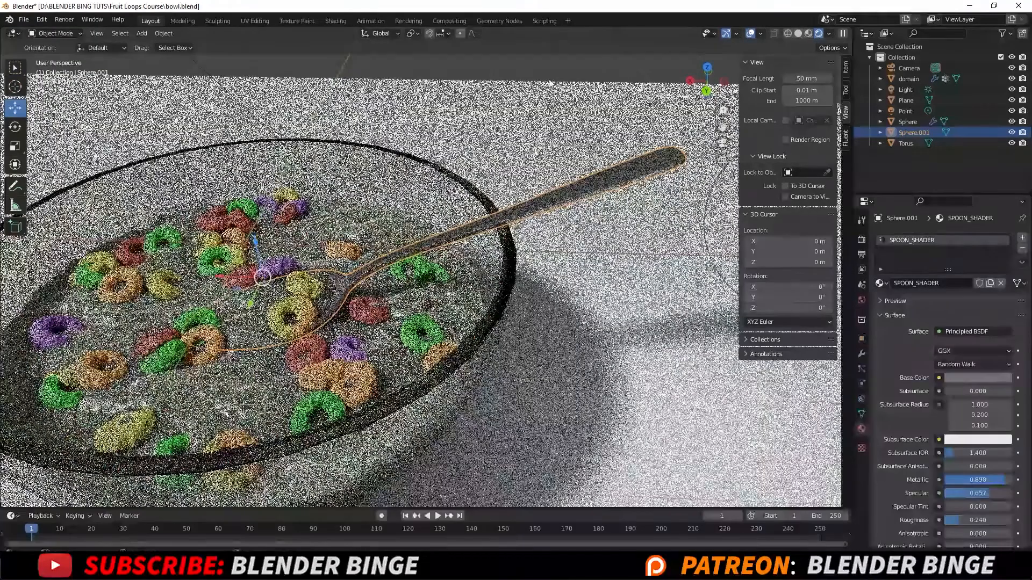
left_click(553, 63)
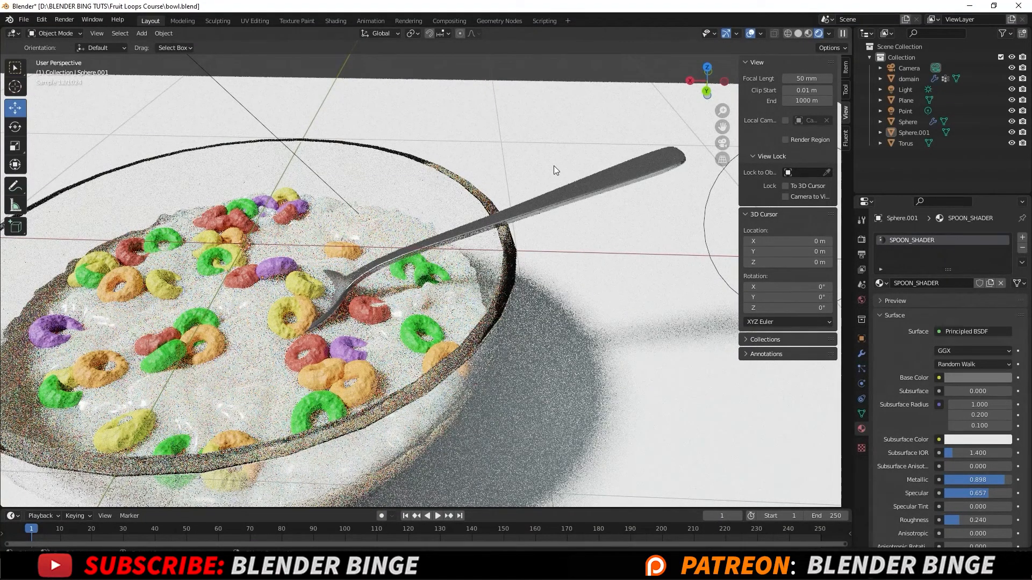
key("KP_0")
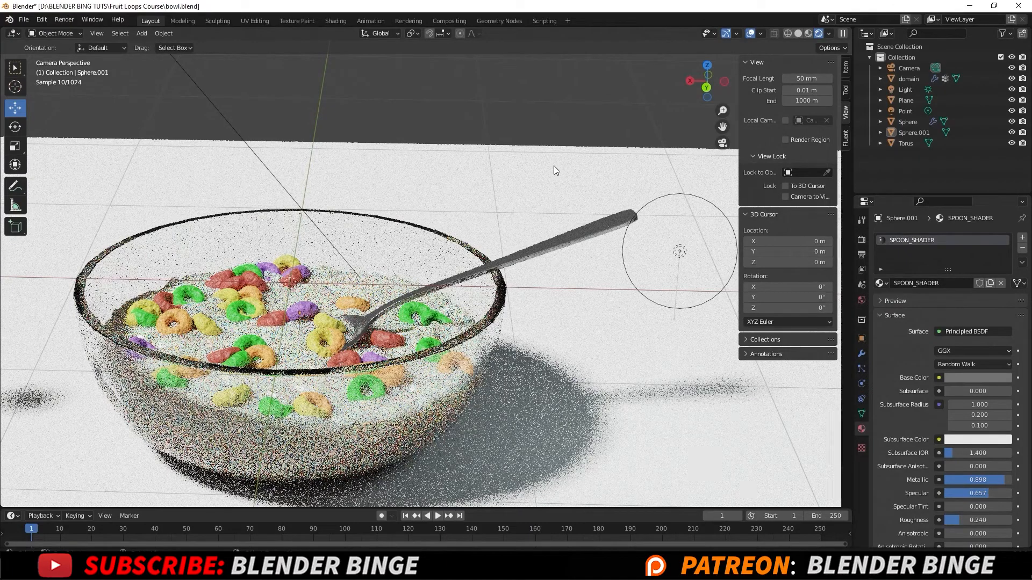
Step: Return the viewport to Solid shading and save the file bowl.blend
left_click(799, 34)
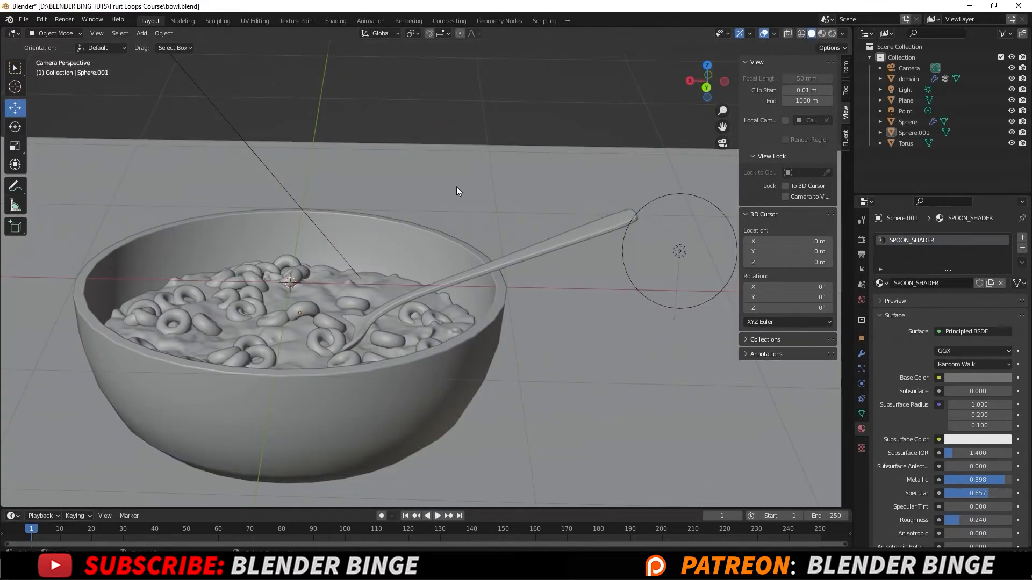
left_click(24, 19)
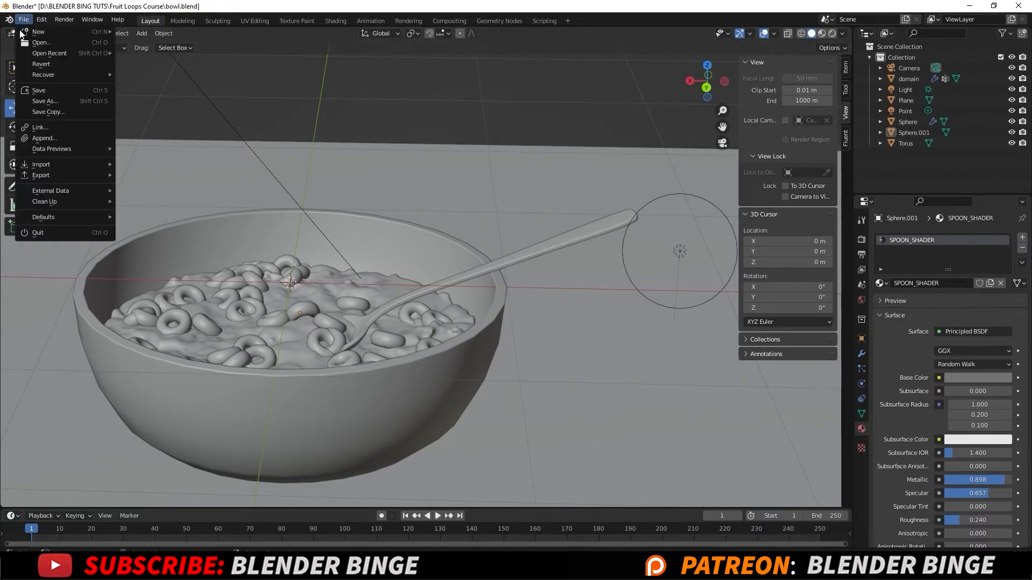
left_click(49, 90)
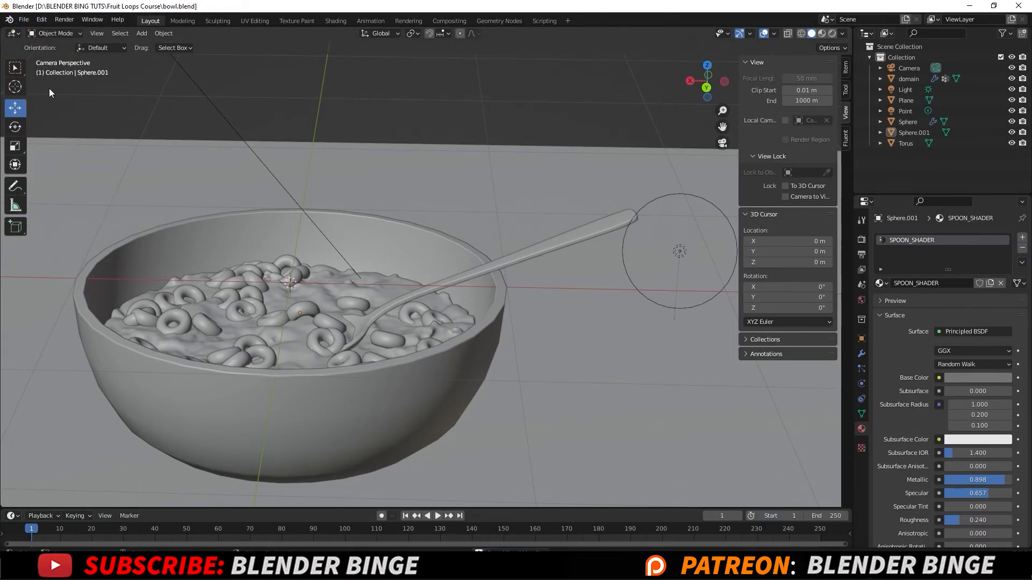